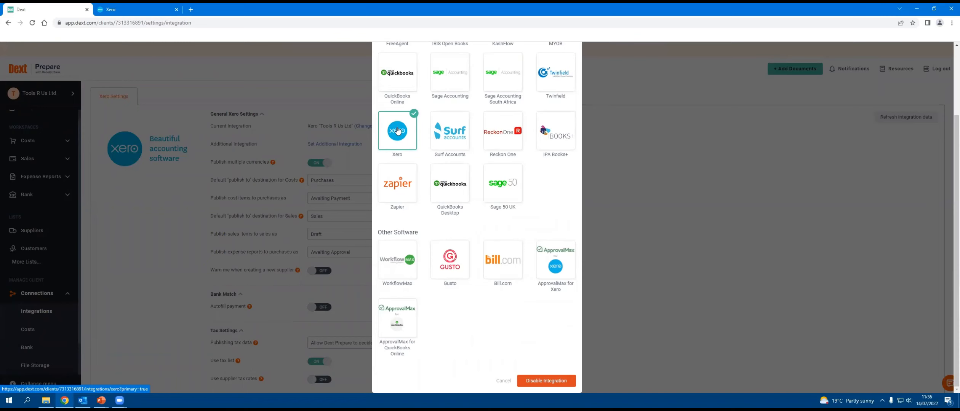
Step: Close the integration picker and set cost items to publish to purchases as Paid (where possible)
{"action": "scroll", "coordinate": [564, 74], "scroll_direction": "up", "scroll_amount": 3}
{"action": "left_click", "coordinate": [572, 57]}
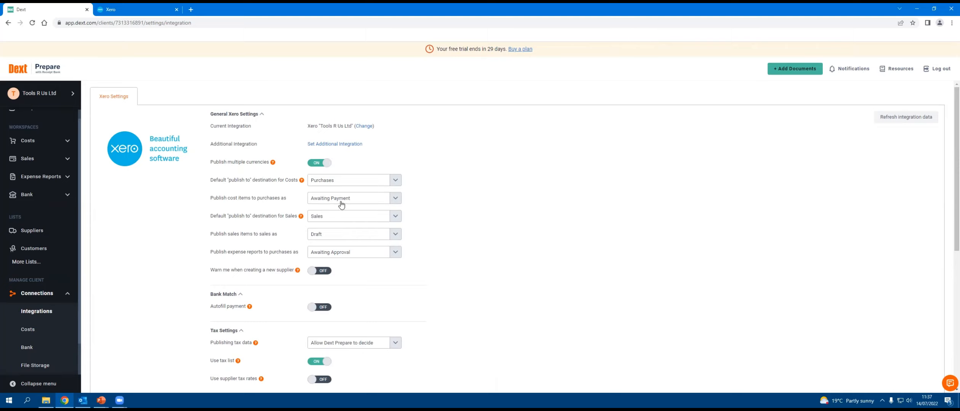
{"action": "left_click", "coordinate": [395, 199]}
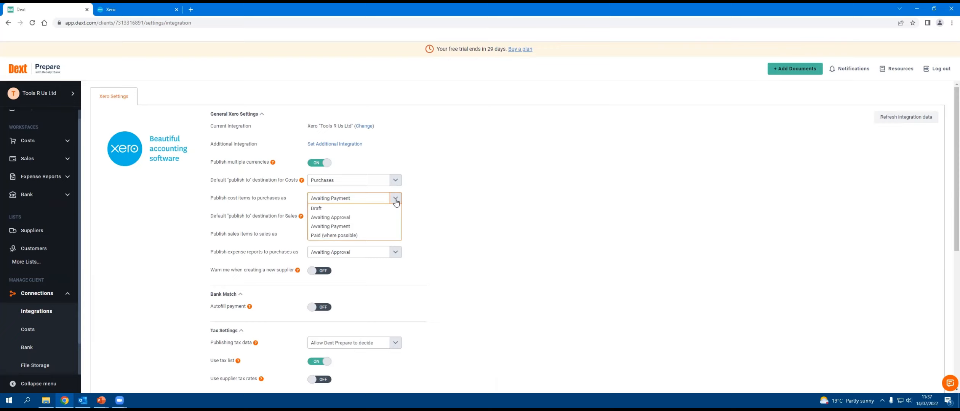
{"action": "left_click", "coordinate": [355, 237]}
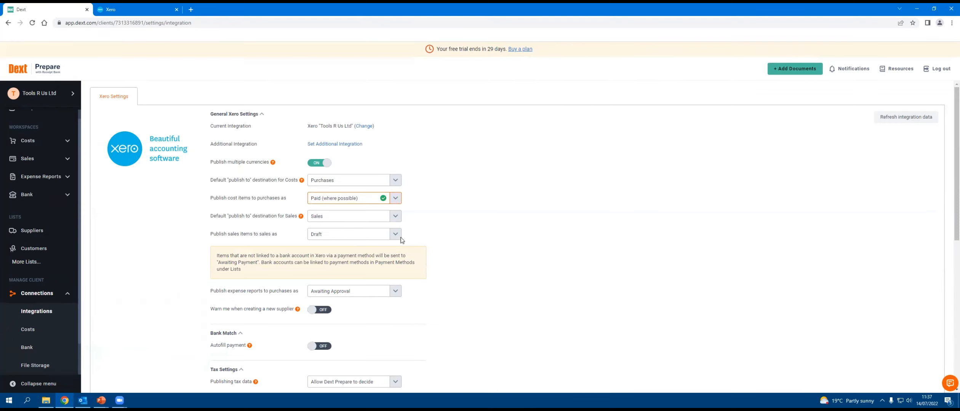
{"action": "scroll", "coordinate": [333, 241], "scroll_direction": "down", "scroll_amount": 1}
{"action": "scroll", "coordinate": [333, 241], "scroll_direction": "down", "scroll_amount": 3}
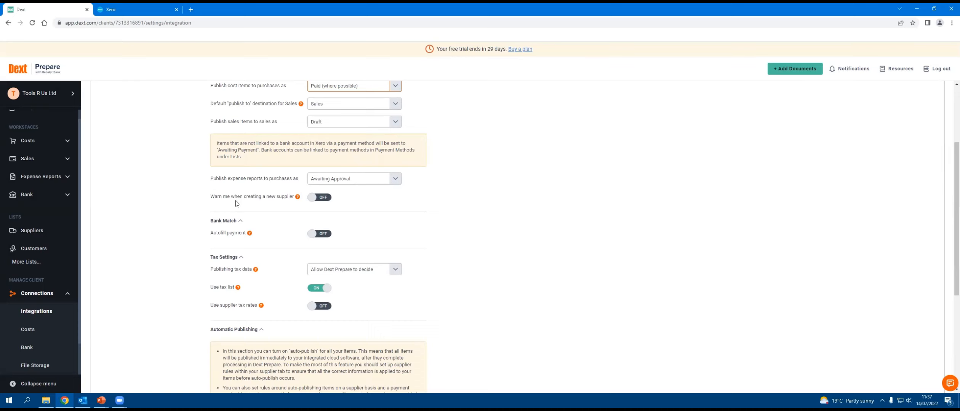
{"action": "scroll", "coordinate": [236, 203], "scroll_direction": "down", "scroll_amount": 1}
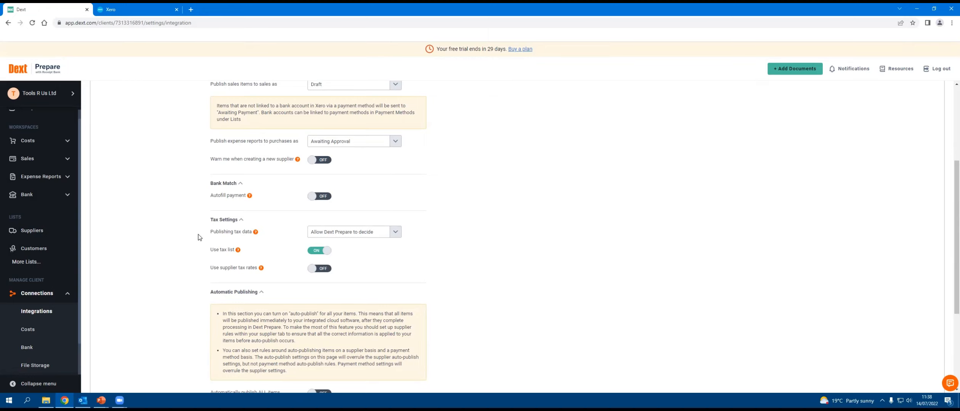
Step: Open the Costs inbox and start adding cost documents with Tools R Us Ltd [Submitter] as the document owner
{"action": "left_click", "coordinate": [24, 142]}
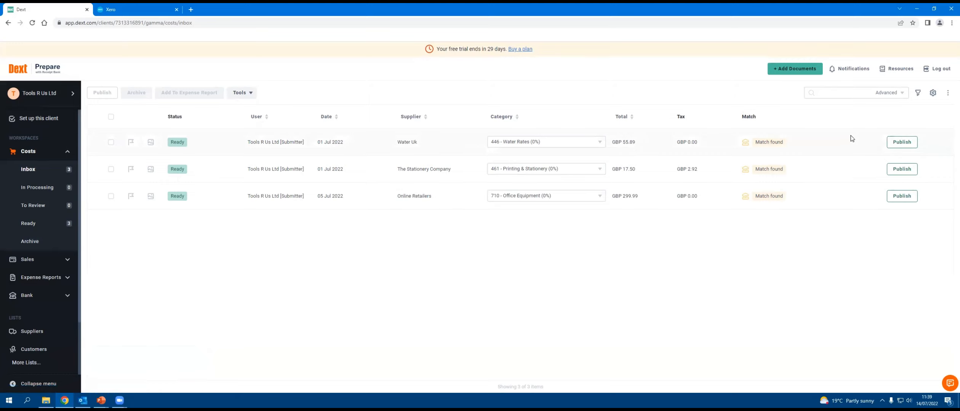
{"action": "left_click", "coordinate": [792, 72]}
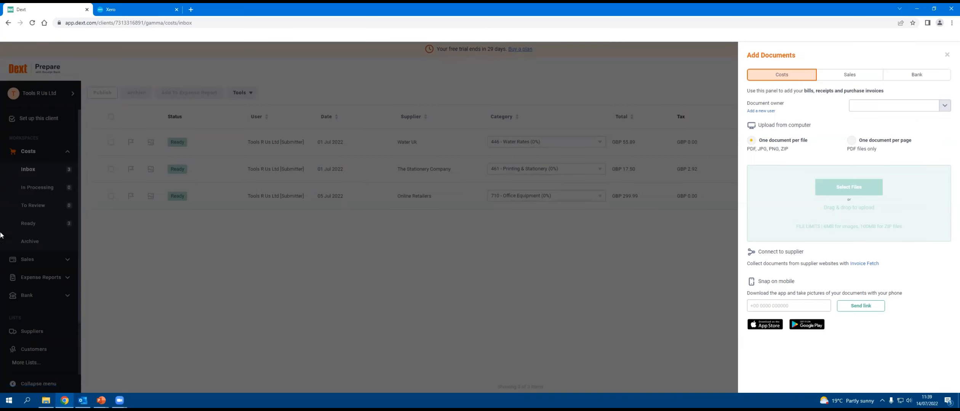
{"action": "left_click", "coordinate": [944, 106]}
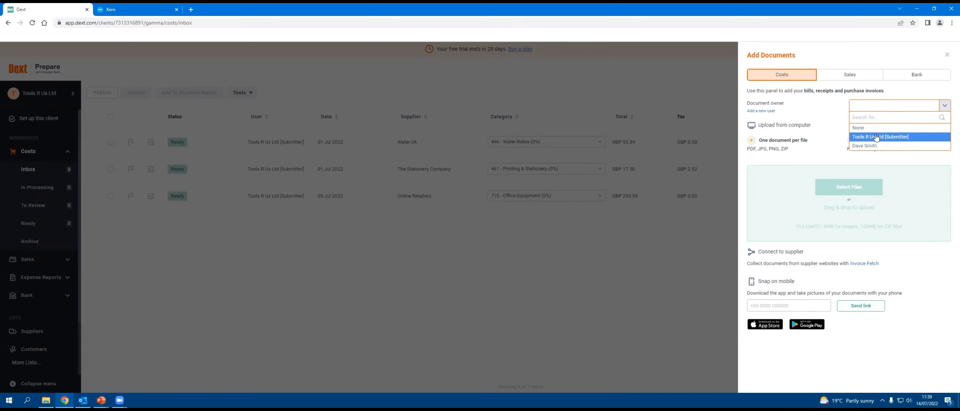
{"action": "left_click", "coordinate": [879, 137]}
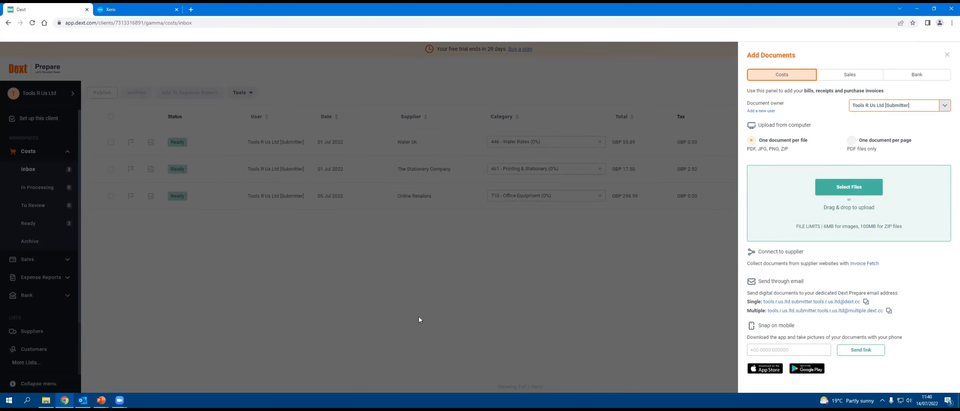
Step: Go to the Dext Invoices folder within 111 - Personal Folders on Qdrive (Q:) and try to upload the Water UK 4 PDF
{"action": "left_click", "coordinate": [45, 400]}
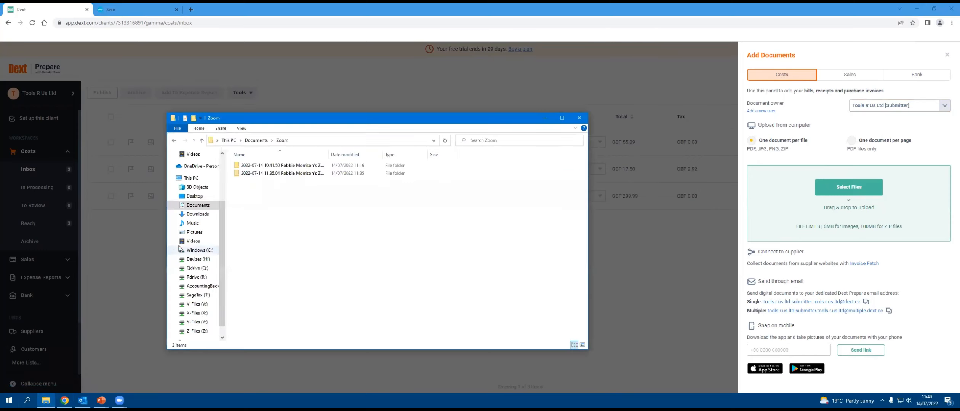
{"action": "left_click", "coordinate": [197, 269]}
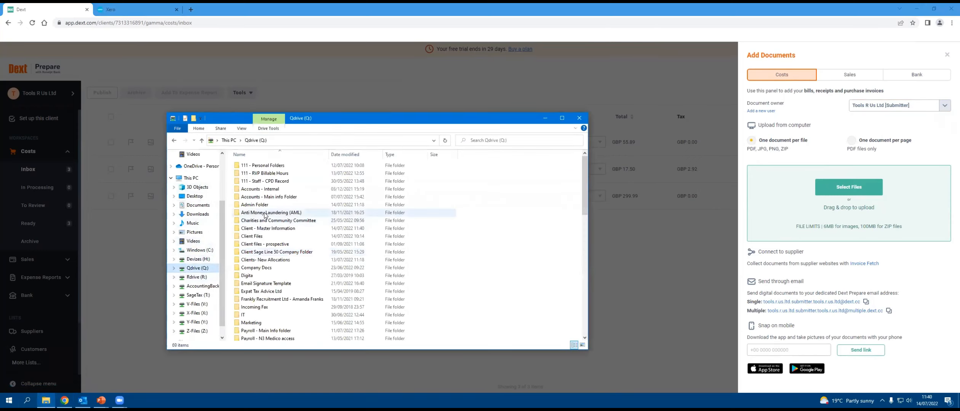
{"action": "double_click", "coordinate": [273, 168]}
{"action": "scroll", "coordinate": [273, 248], "scroll_direction": "down", "scroll_amount": 10}
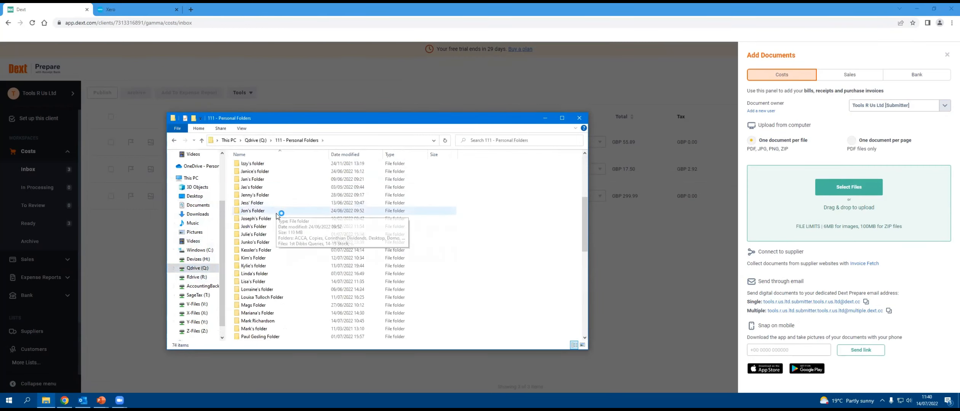
{"action": "double_click", "coordinate": [271, 250]}
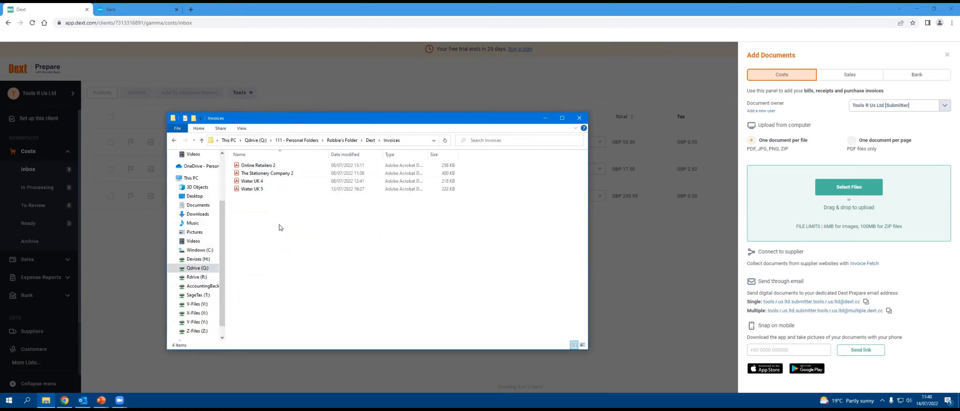
{"action": "left_click", "coordinate": [266, 182]}
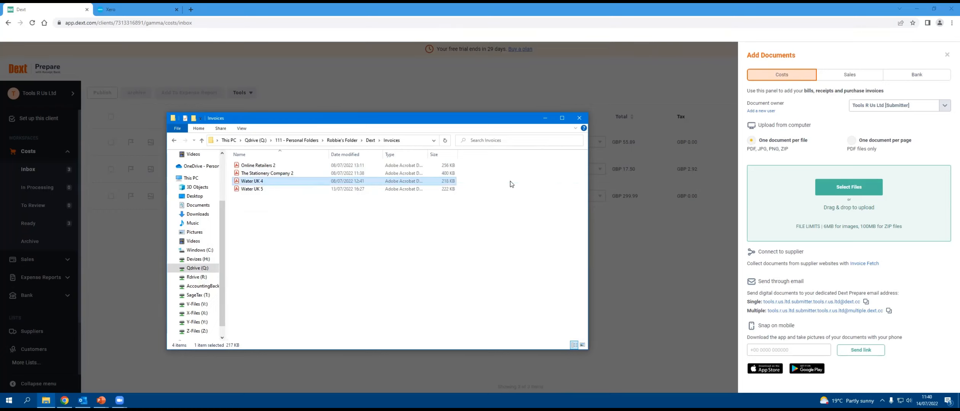
{"action": "left_click_drag", "start_coordinate": [445, 183], "coordinate": [820, 195]}
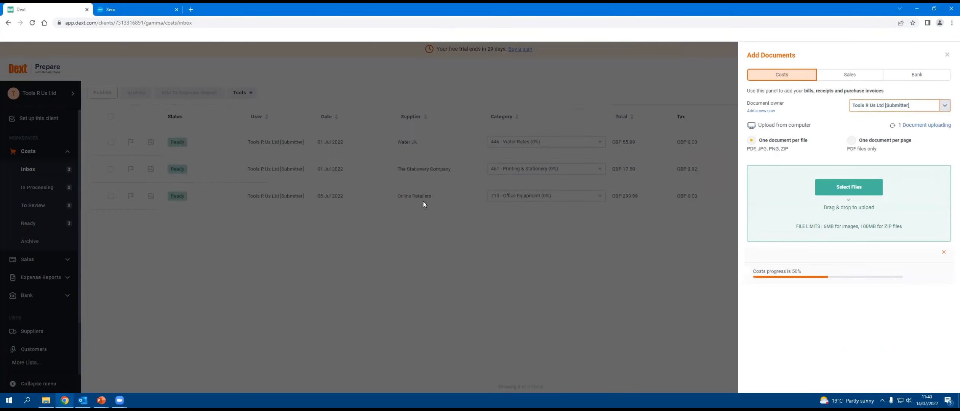
Step: Upload the Water UK 5 invoice from the Invoices folder and clear the upload results
{"action": "left_click", "coordinate": [46, 400]}
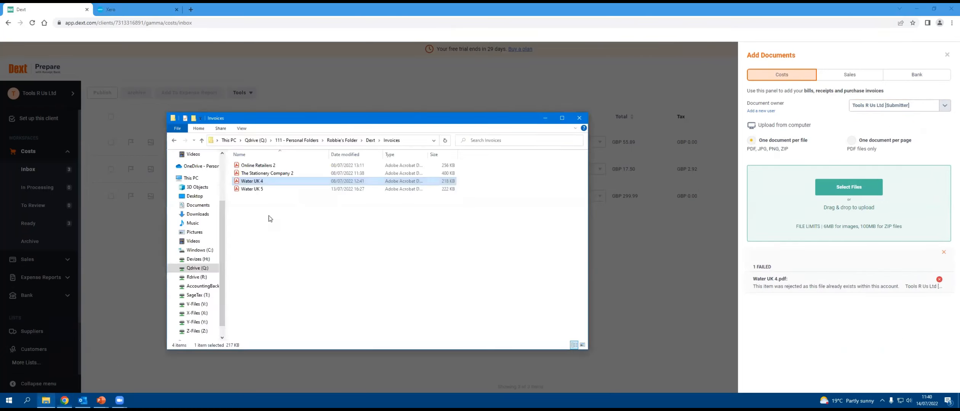
{"action": "left_click_drag", "start_coordinate": [304, 176], "coordinate": [806, 204]}
{"action": "left_click", "coordinate": [299, 166]}
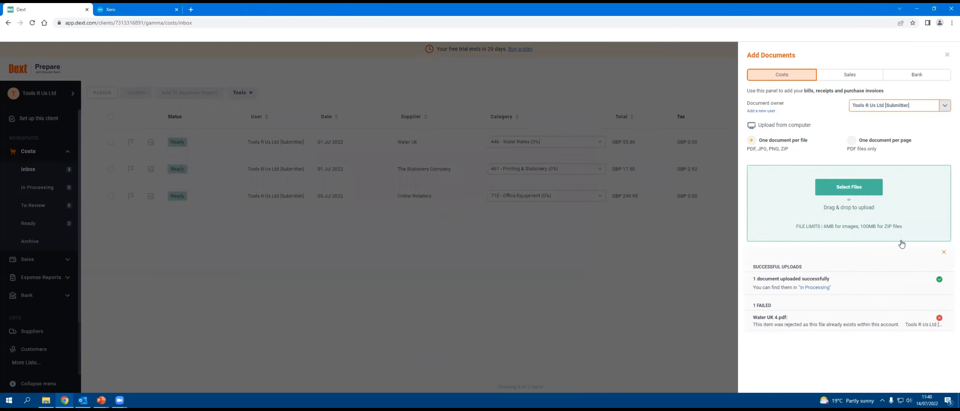
{"action": "left_click", "coordinate": [944, 252]}
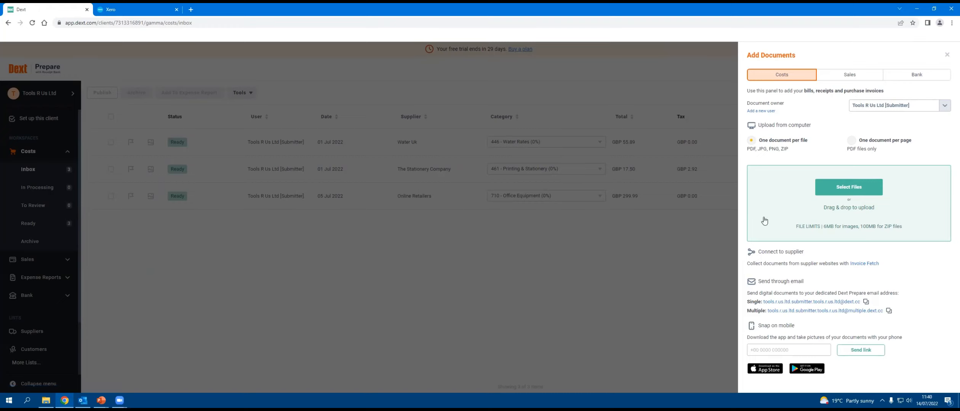
Step: Choose the Online Retailers 2 invoice in the file picker to upload it, and dismiss the upload summary
{"action": "left_click", "coordinate": [833, 194]}
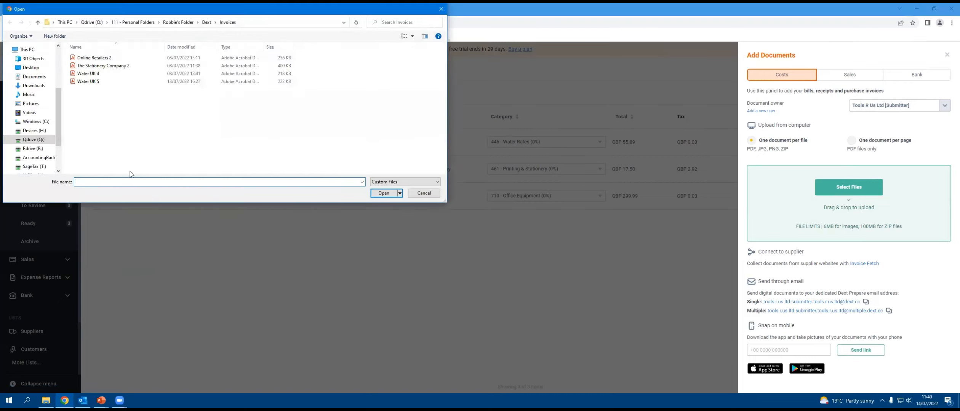
{"action": "double_click", "coordinate": [106, 62]}
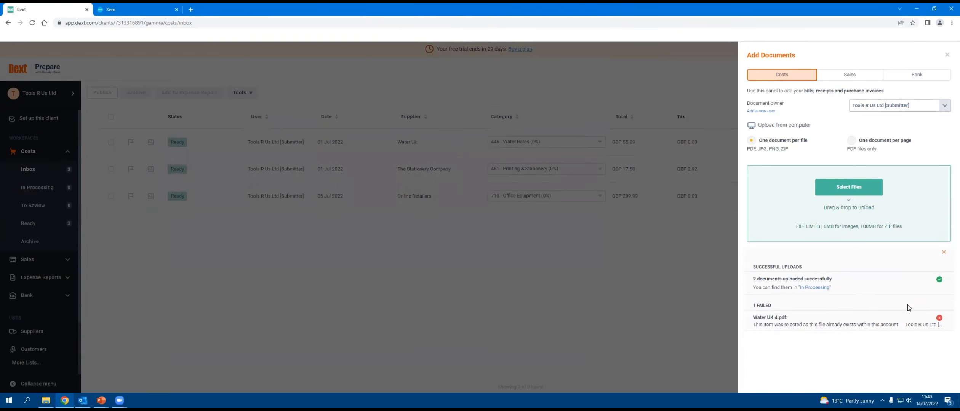
{"action": "left_click", "coordinate": [943, 253]}
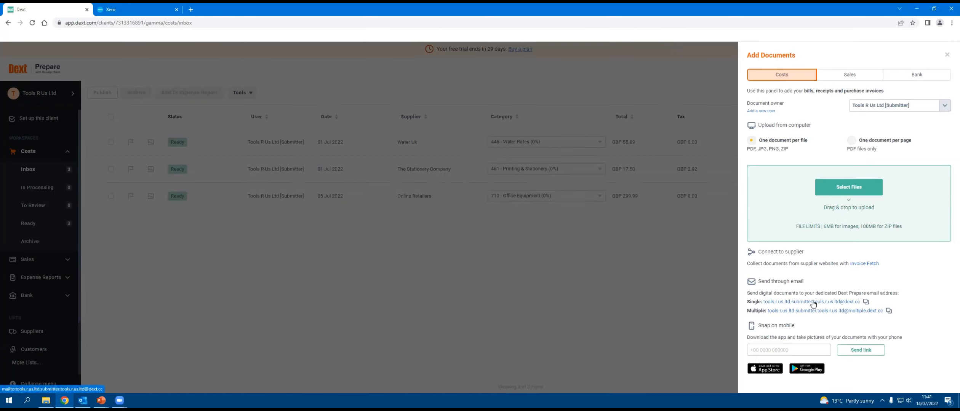
Step: Copy the dedicated email address for single documents, switch to Outlook and forward the ABC Furniture Ltd invoice email to it
{"action": "left_click", "coordinate": [866, 303]}
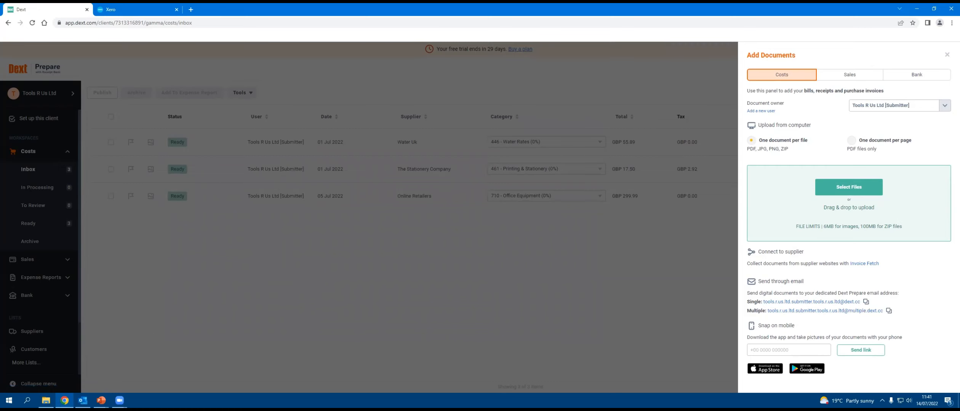
{"action": "left_click", "coordinate": [83, 400]}
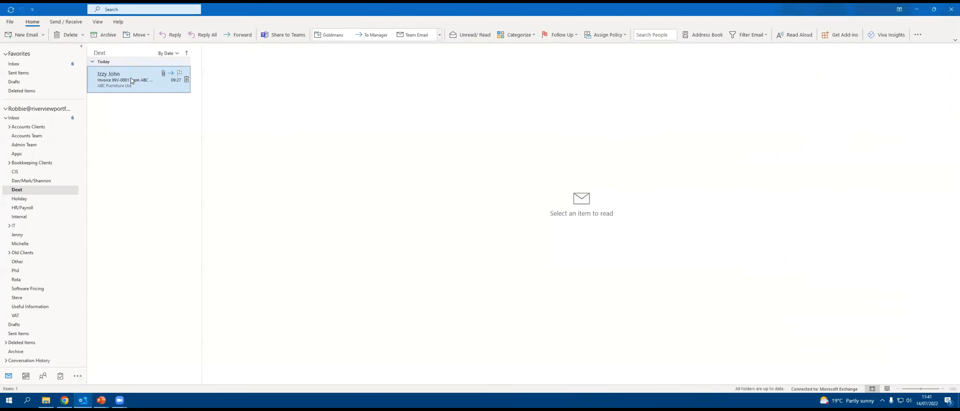
{"action": "left_click", "coordinate": [132, 80]}
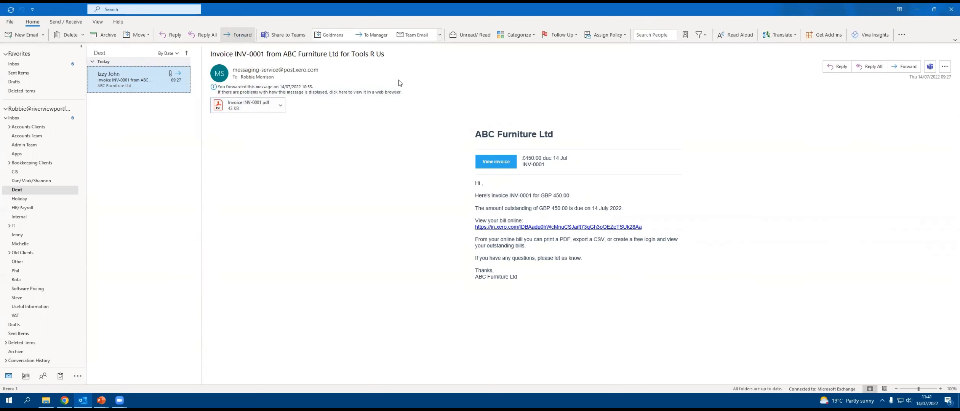
{"action": "key", "text": "ctrl+v"}
{"action": "left_click", "coordinate": [323, 84]}
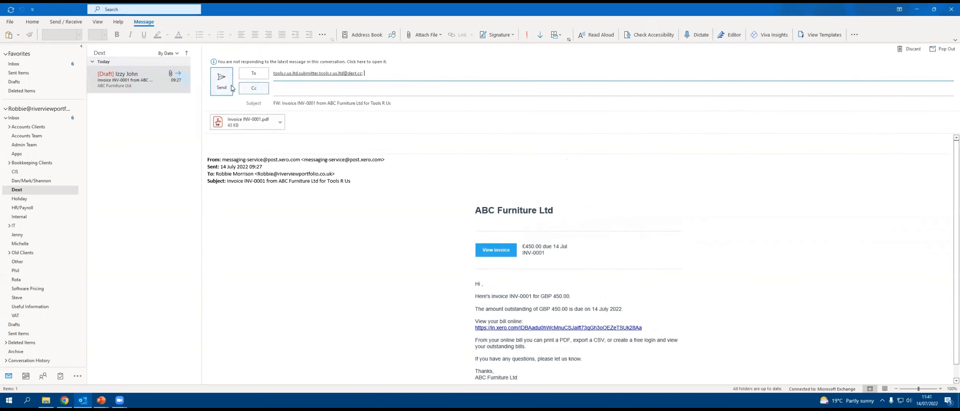
{"action": "left_click", "coordinate": [228, 88]}
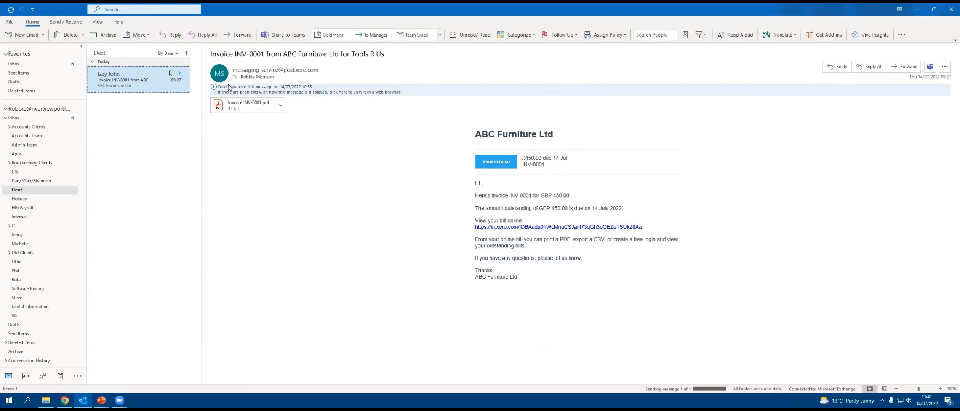
{"action": "left_click", "coordinate": [916, 10]}
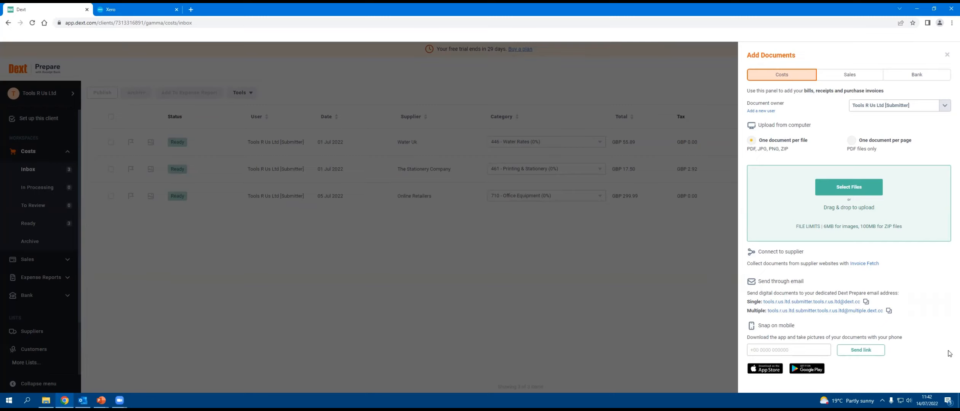
Step: Close the Add Documents pane and begin connecting a supplier through Invoice Fetch in the Costs connections
{"action": "left_click", "coordinate": [949, 58]}
{"action": "scroll", "coordinate": [49, 259], "scroll_direction": "down", "scroll_amount": 2}
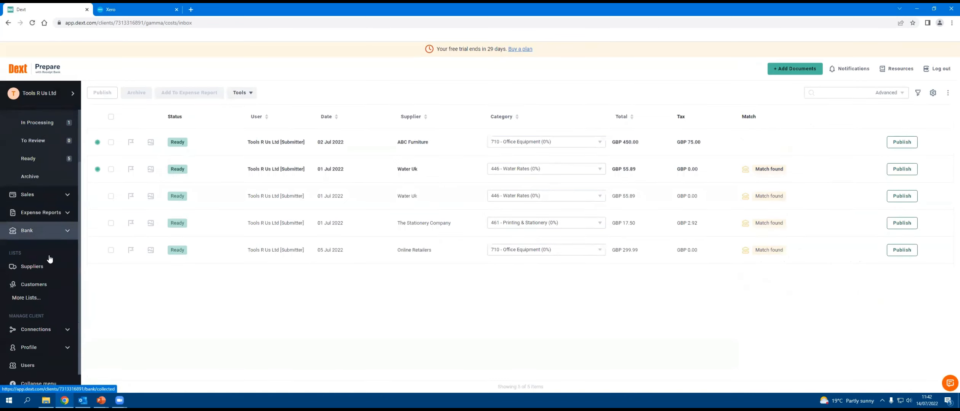
{"action": "left_click", "coordinate": [40, 330]}
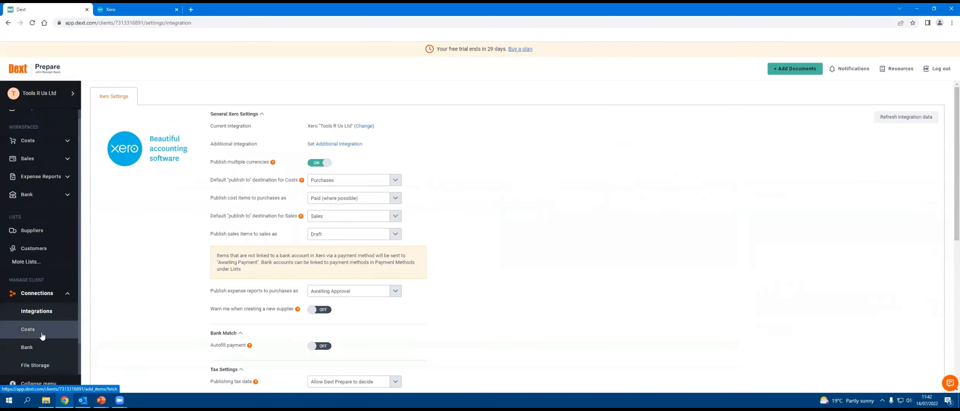
{"action": "left_click", "coordinate": [42, 334]}
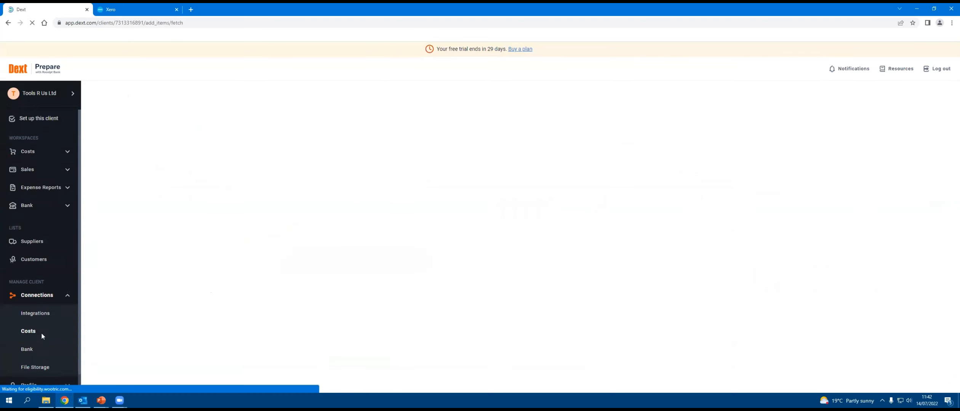
{"action": "left_click", "coordinate": [533, 259]}
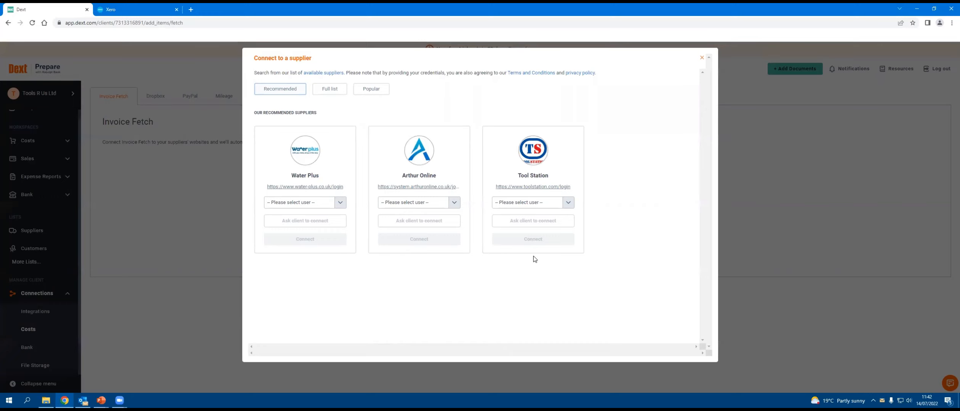
Step: Open the list of available Invoice Fetch suppliers and look through the supported names
{"action": "left_click", "coordinate": [324, 74]}
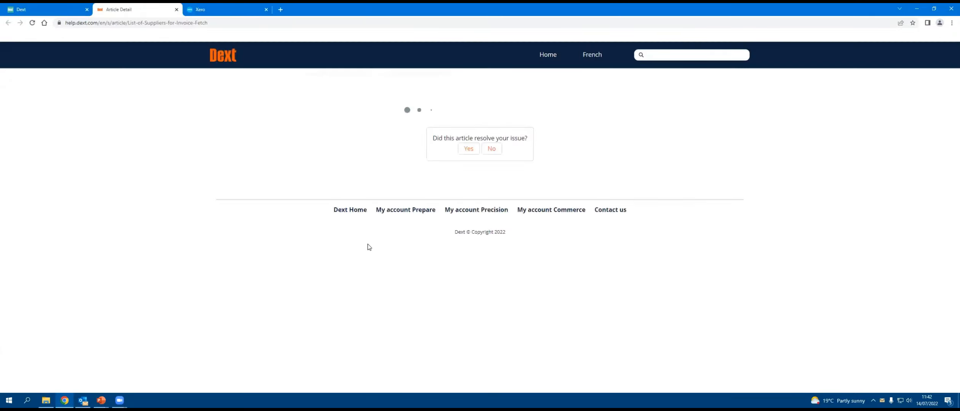
{"action": "scroll", "coordinate": [367, 247], "scroll_direction": "down", "scroll_amount": 4}
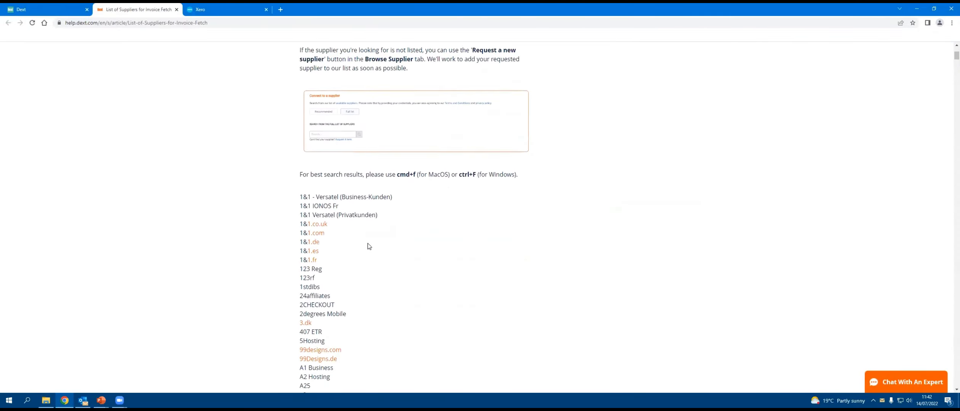
{"action": "scroll", "coordinate": [368, 246], "scroll_direction": "down", "scroll_amount": 20}
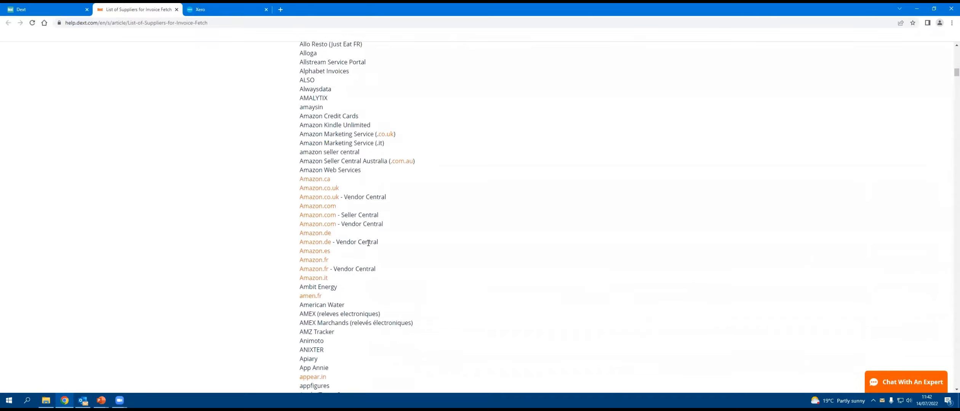
{"action": "scroll", "coordinate": [368, 243], "scroll_direction": "down", "scroll_amount": 20}
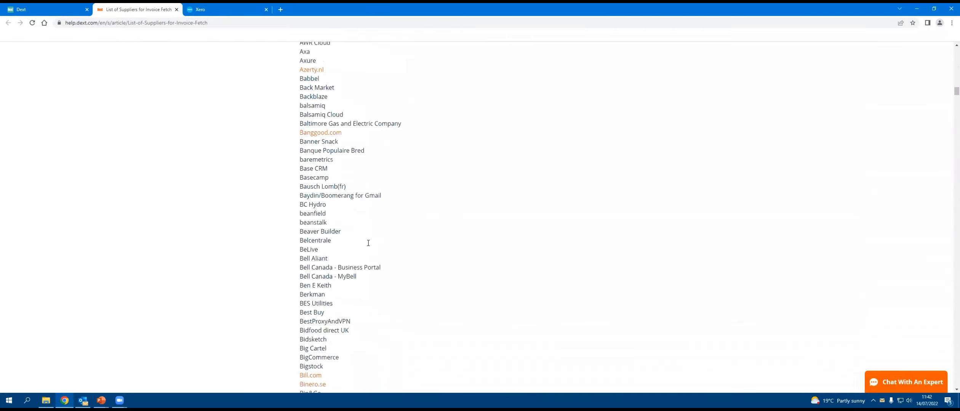
{"action": "scroll", "coordinate": [368, 243], "scroll_direction": "down", "scroll_amount": 20}
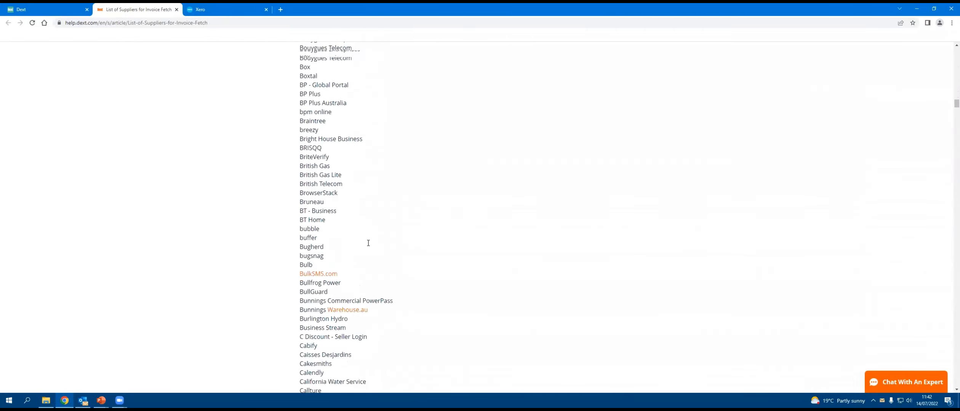
Step: Look further through the supported Invoice Fetch supplier names and close the help article
{"action": "scroll", "coordinate": [368, 243], "scroll_direction": "down", "scroll_amount": 20}
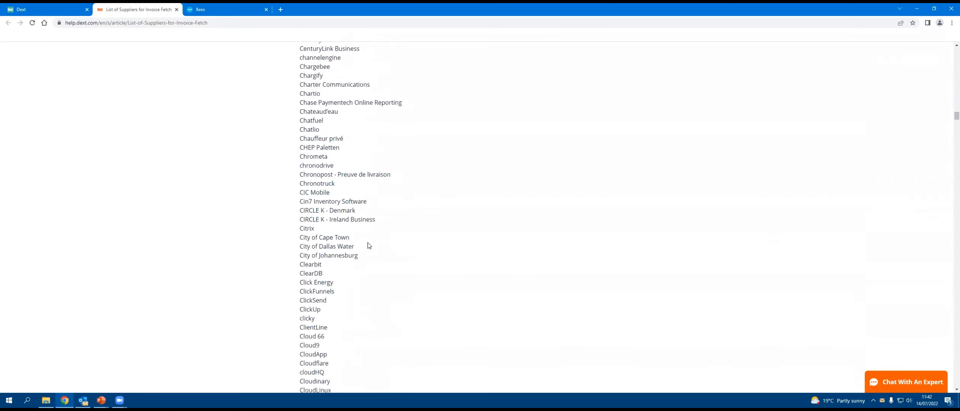
{"action": "scroll", "coordinate": [369, 244], "scroll_direction": "down", "scroll_amount": 3}
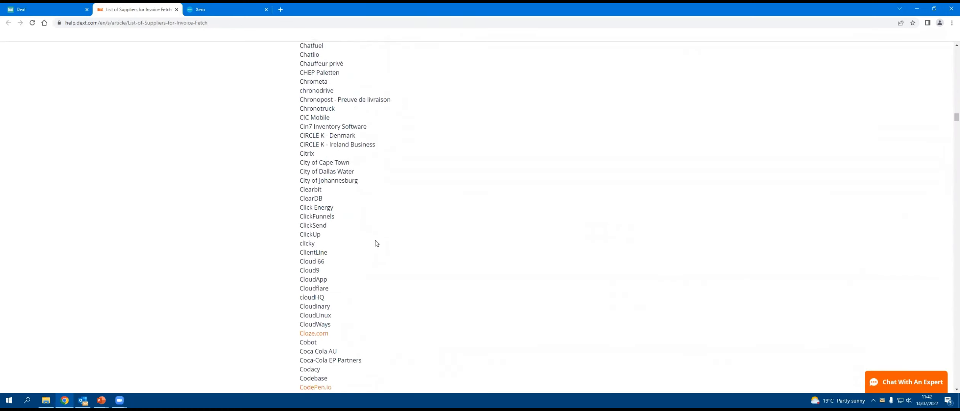
{"action": "left_click", "coordinate": [177, 10]}
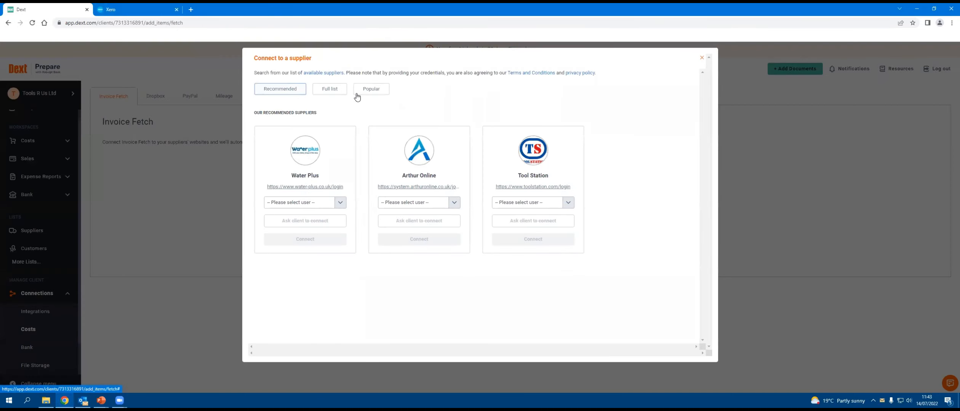
Step: Browse the popular suppliers offered for connection
{"action": "left_click", "coordinate": [371, 90]}
{"action": "scroll", "coordinate": [484, 205], "scroll_direction": "down", "scroll_amount": 5}
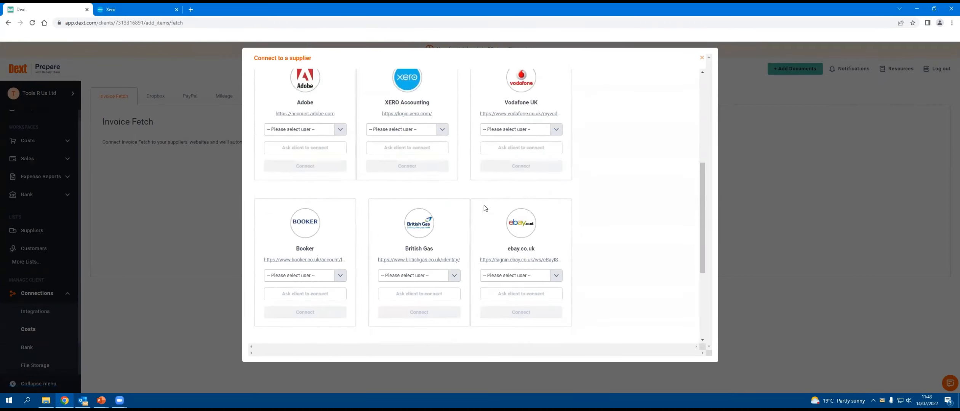
{"action": "scroll", "coordinate": [484, 208], "scroll_direction": "down", "scroll_amount": 3}
{"action": "scroll", "coordinate": [484, 209], "scroll_direction": "up", "scroll_amount": 8}
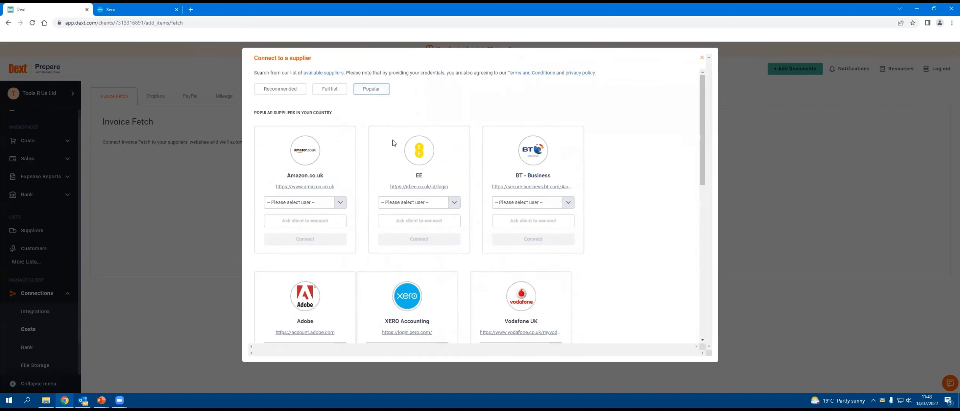
Step: Search the full list of suppliers for screwfix
{"action": "left_click", "coordinate": [330, 89]}
{"action": "left_click", "coordinate": [311, 129]}
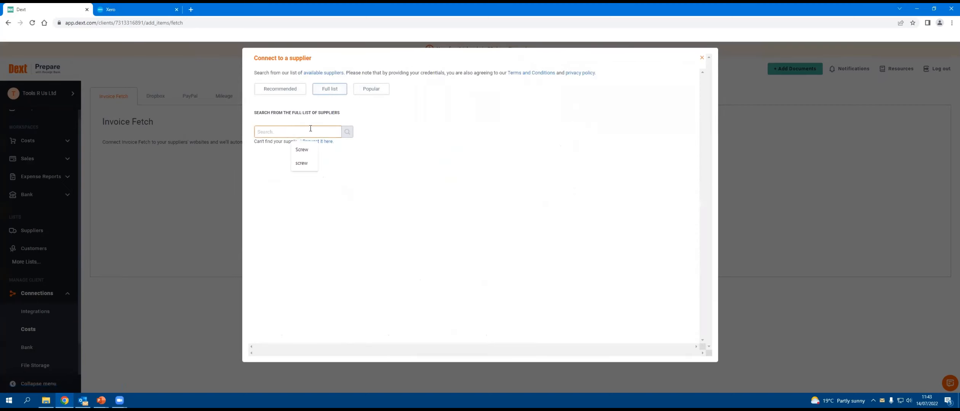
{"action": "type", "text": "screwfix"}
{"action": "left_click", "coordinate": [430, 144]}
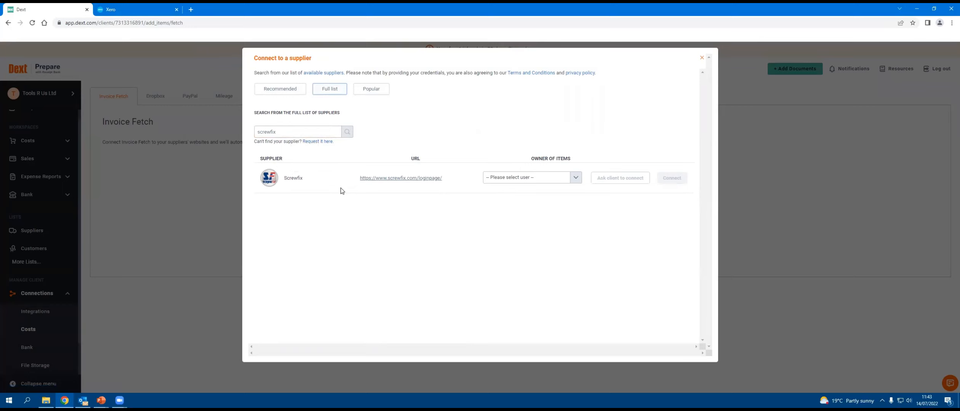
Step: Set Tools R Us Ltd [Submitter] as the owner of the Screwfix items and start the connection
{"action": "left_click", "coordinate": [576, 181]}
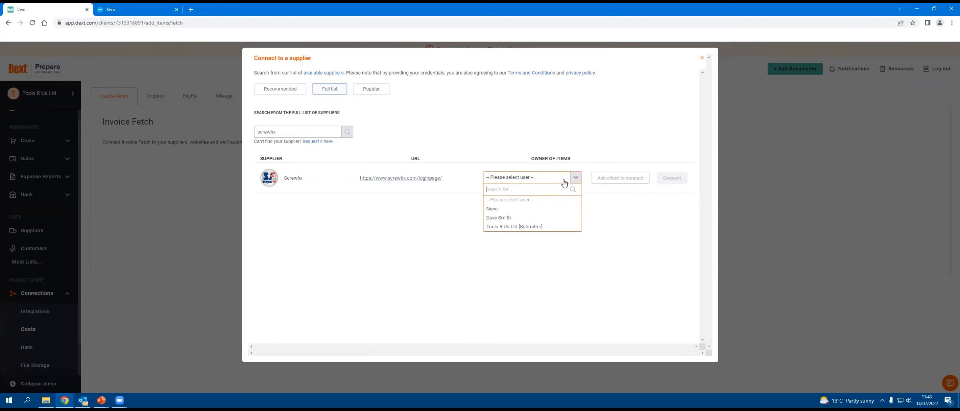
{"action": "left_click", "coordinate": [511, 228]}
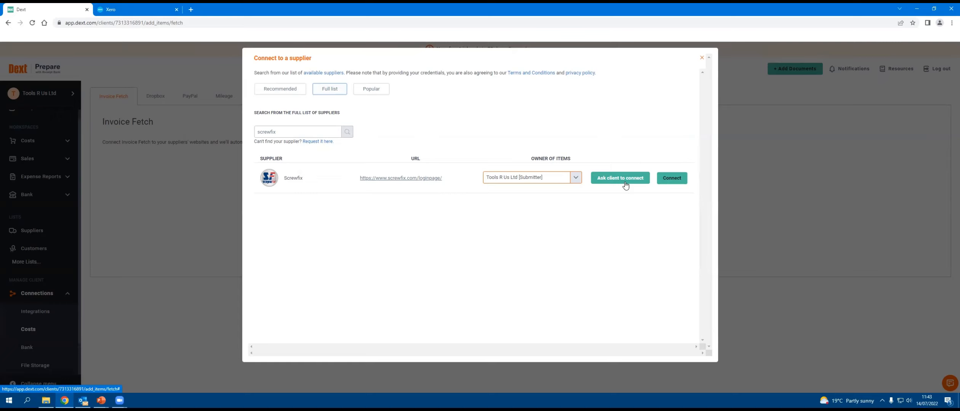
{"action": "left_click", "coordinate": [676, 179]}
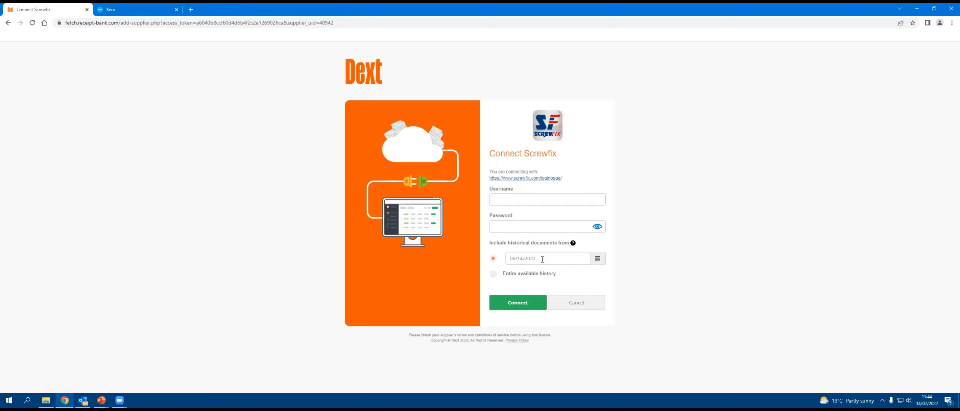
Step: Set the Screwfix connection to include historical documents from 01/05/2022
{"action": "left_click", "coordinate": [597, 258]}
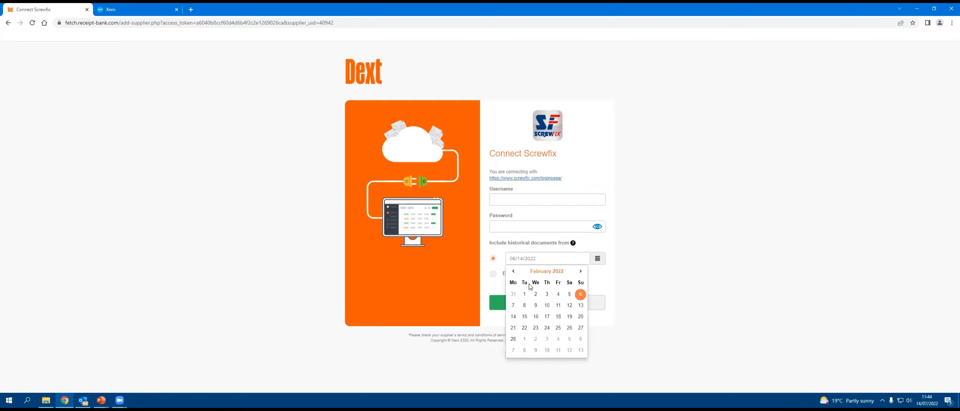
{"action": "left_click", "coordinate": [581, 272]}
{"action": "left_click", "coordinate": [580, 272]}
{"action": "left_click", "coordinate": [581, 271]}
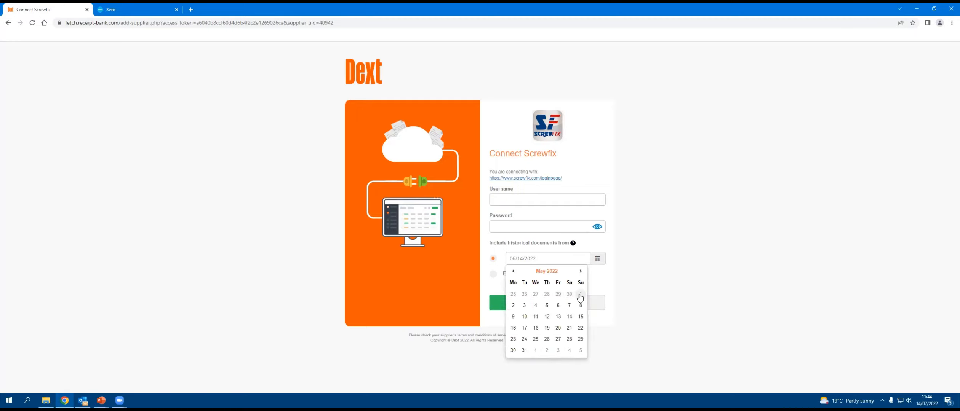
{"action": "left_click", "coordinate": [580, 296]}
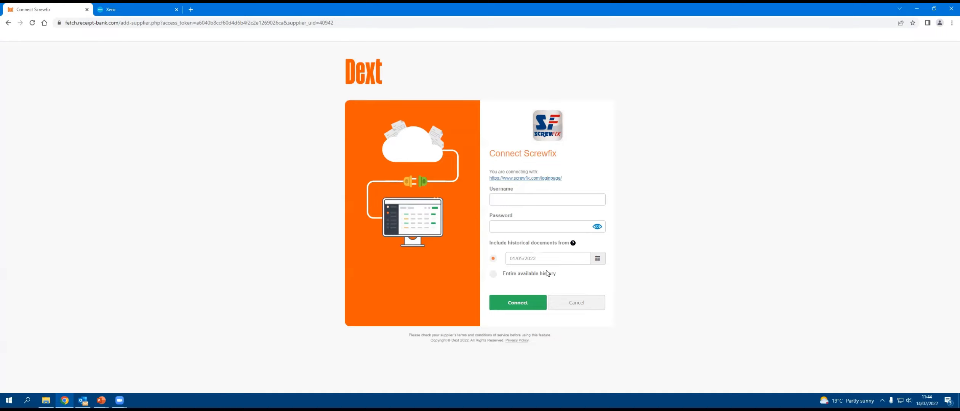
Step: Try the entire available history option, return to the start date option and cancel the Screwfix connection
{"action": "left_click", "coordinate": [522, 280]}
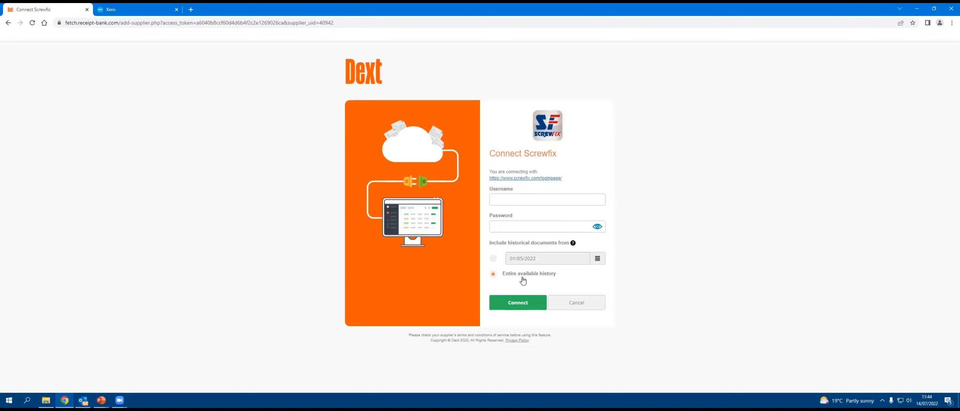
{"action": "left_click", "coordinate": [494, 259]}
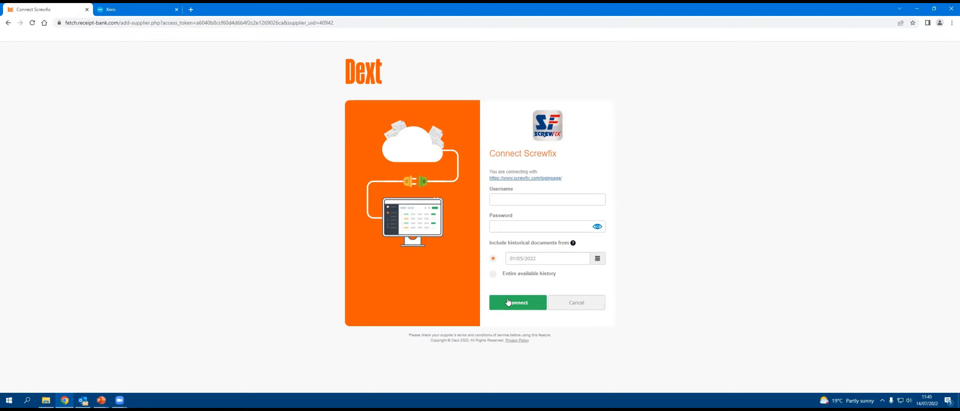
{"action": "left_click", "coordinate": [580, 307]}
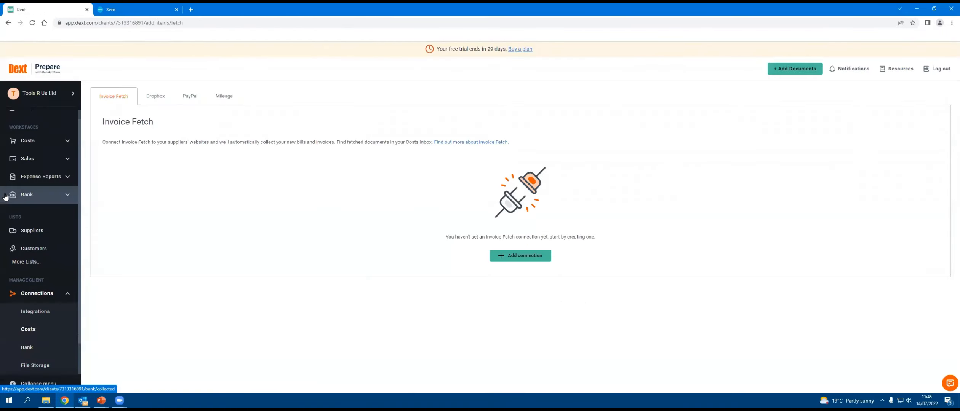
Step: Open the unknown-supplier item dated 08 Jul 2022 from the costs awaiting review and look over its invoice image
{"action": "left_click", "coordinate": [34, 142]}
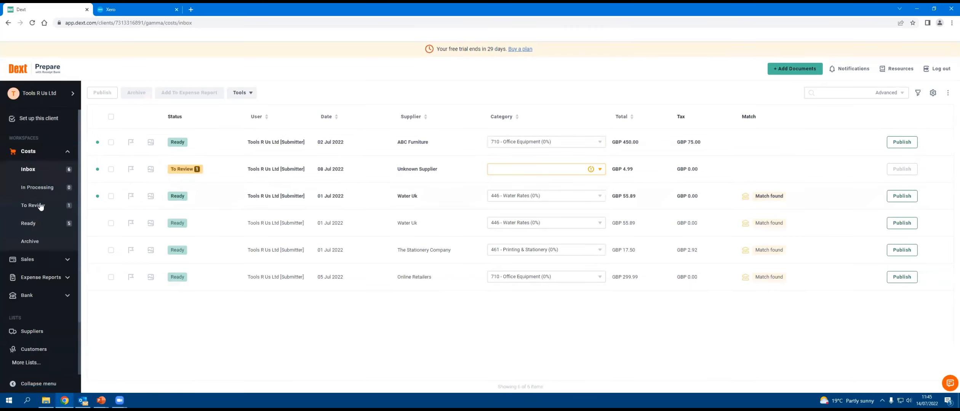
{"action": "left_click", "coordinate": [71, 208]}
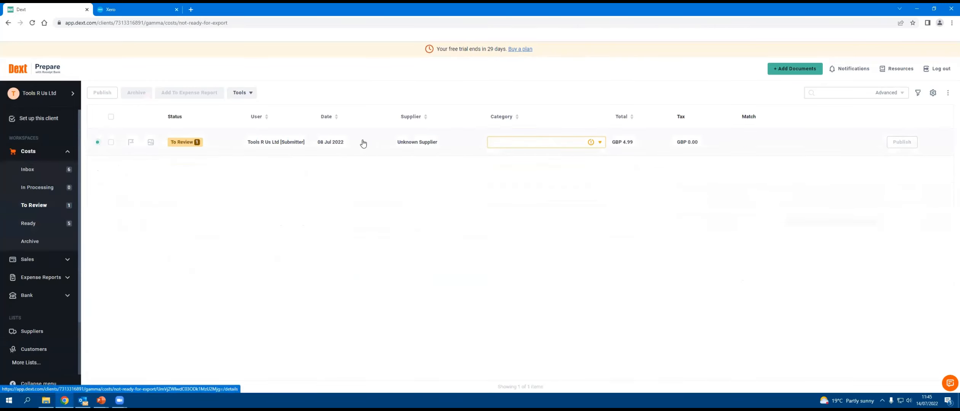
{"action": "left_click", "coordinate": [341, 140]}
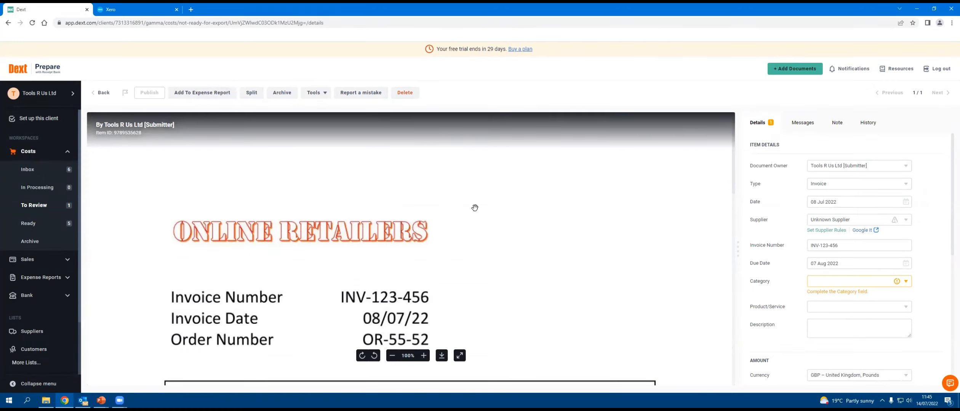
{"action": "scroll", "coordinate": [475, 208], "scroll_direction": "down", "scroll_amount": 8}
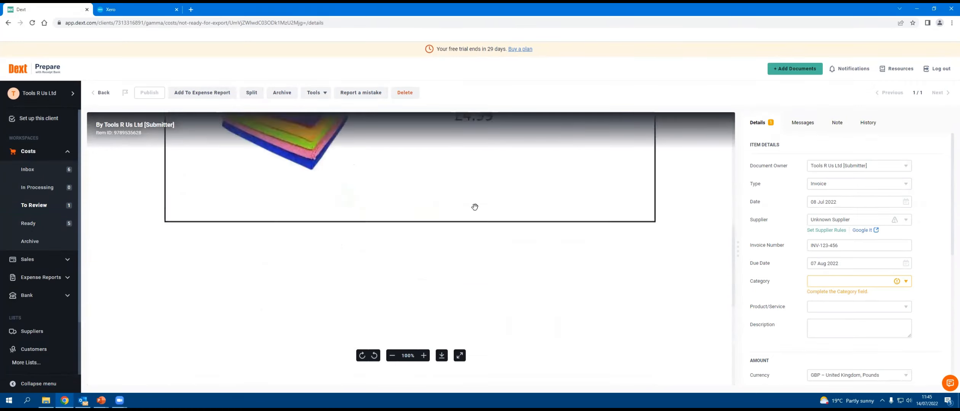
{"action": "scroll", "coordinate": [475, 207], "scroll_direction": "up", "scroll_amount": 8}
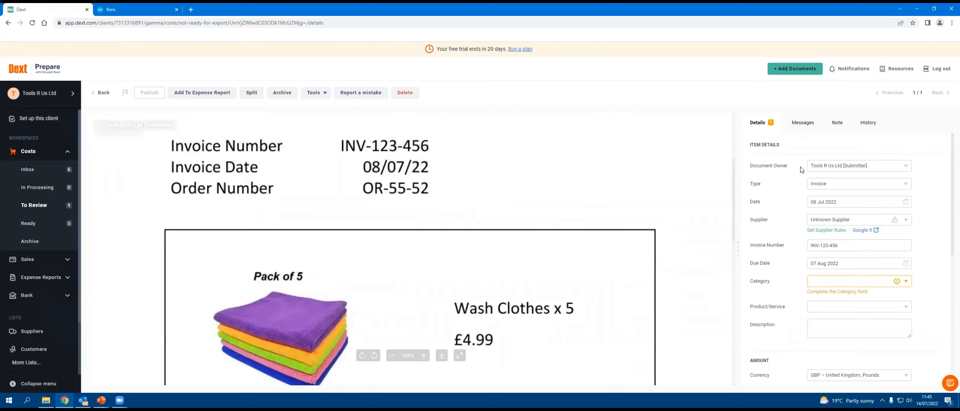
Step: View the document type options, leaving the type as Invoice, and set the supplier to Online Retailers
{"action": "left_click", "coordinate": [826, 185]}
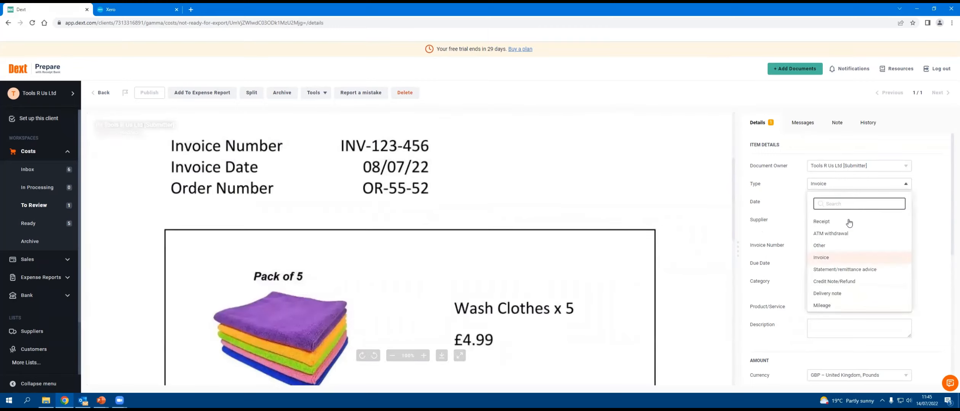
{"action": "left_click", "coordinate": [930, 196]}
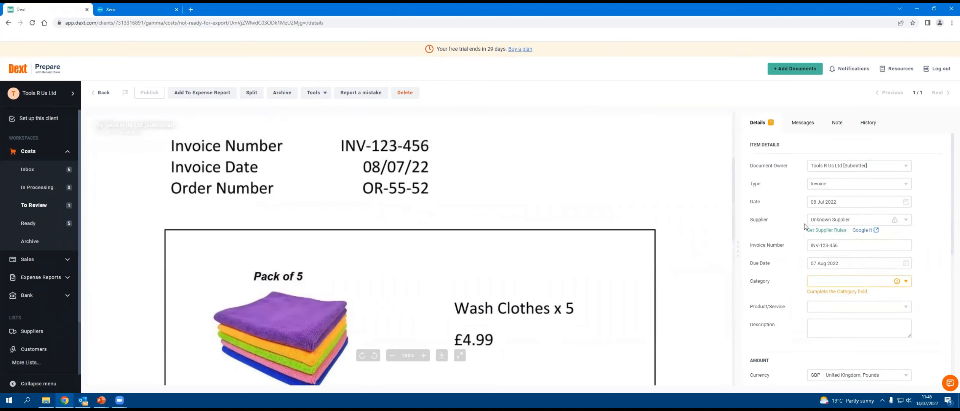
{"action": "left_click", "coordinate": [833, 223]}
{"action": "scroll", "coordinate": [451, 189], "scroll_direction": "up", "scroll_amount": 3}
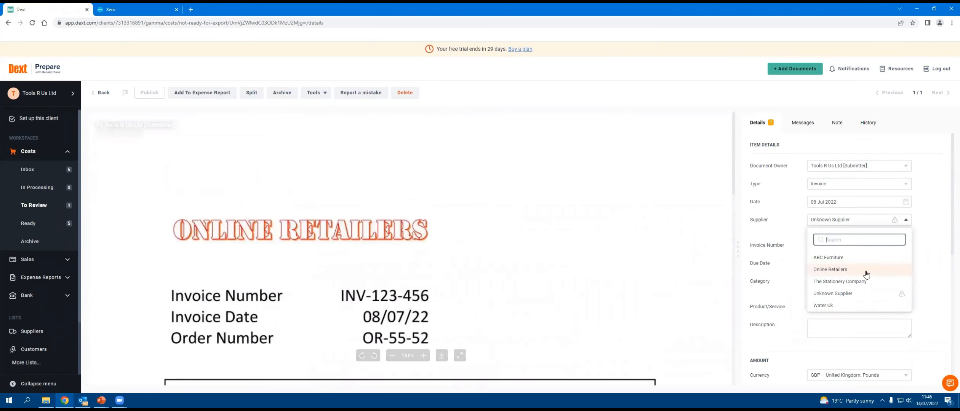
{"action": "left_click", "coordinate": [929, 276]}
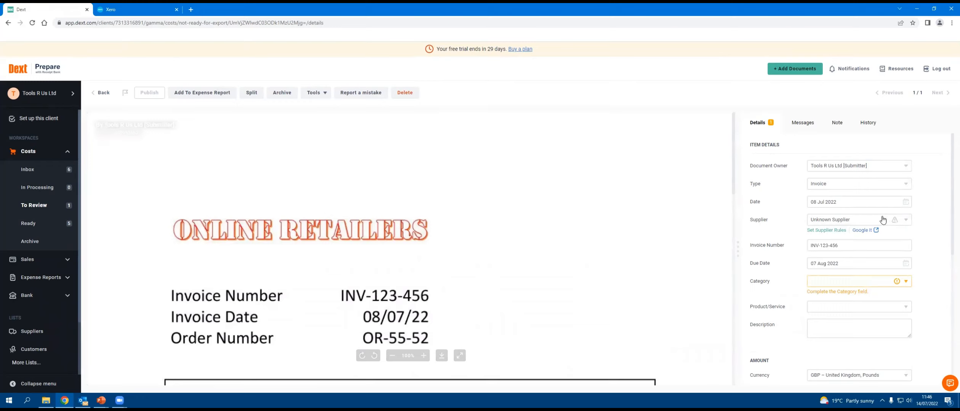
{"action": "left_click", "coordinate": [837, 222]}
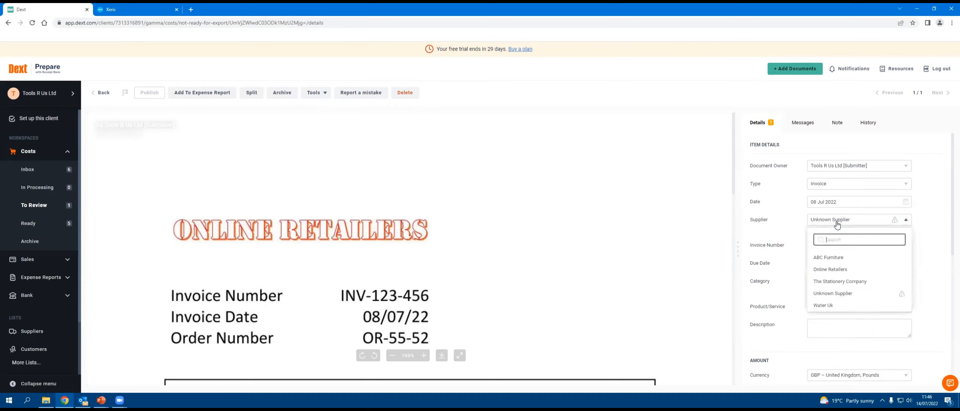
{"action": "left_click", "coordinate": [834, 270]}
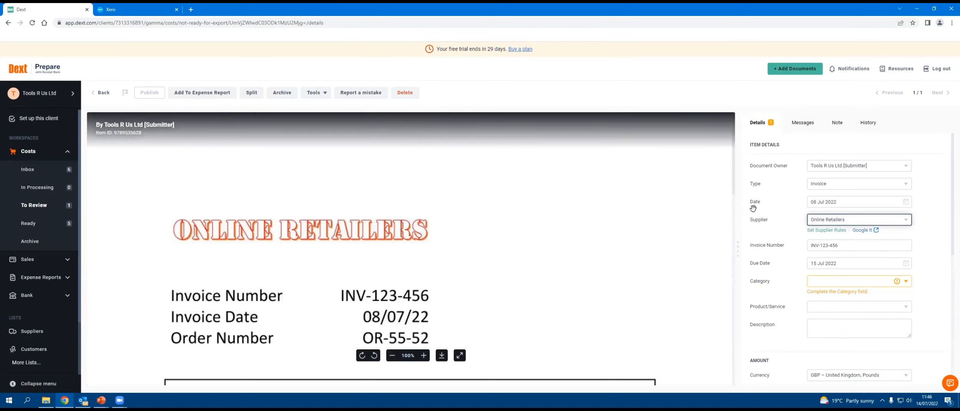
Step: Check the invoice image for the purchased goods and set the category to 408 - Cleaning (0%)
{"action": "scroll", "coordinate": [476, 247], "scroll_direction": "down", "scroll_amount": 1}
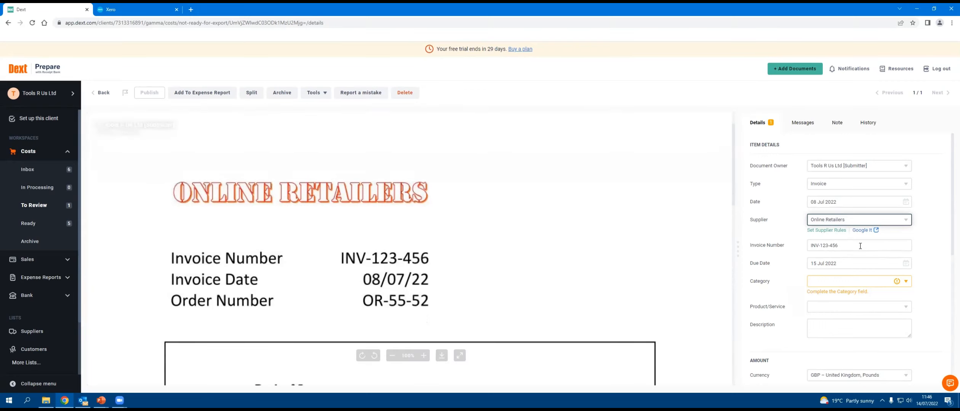
{"action": "scroll", "coordinate": [307, 253], "scroll_direction": "down", "scroll_amount": 4}
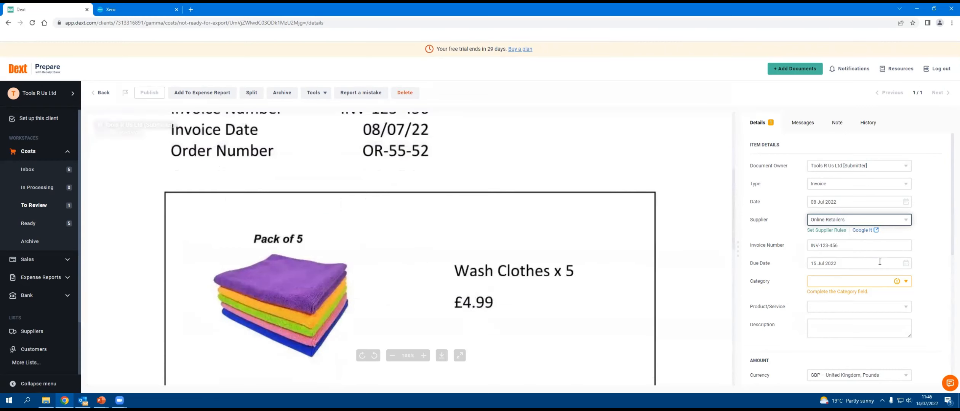
{"action": "left_click", "coordinate": [843, 284]}
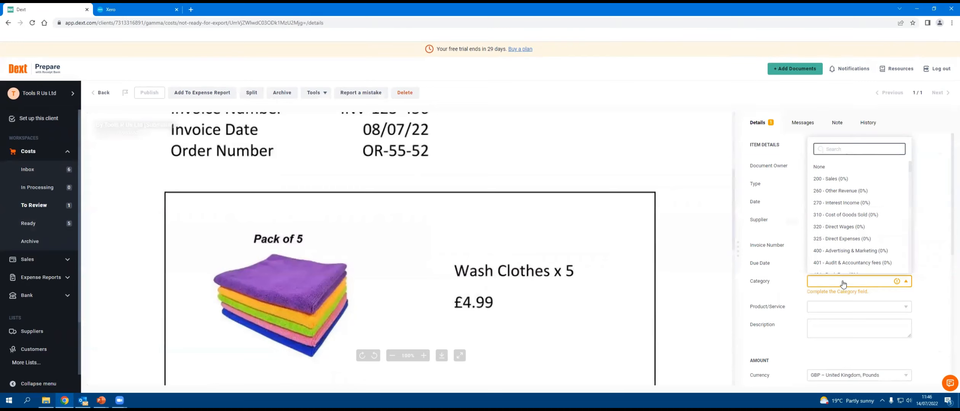
{"action": "type", "text": "clea"}
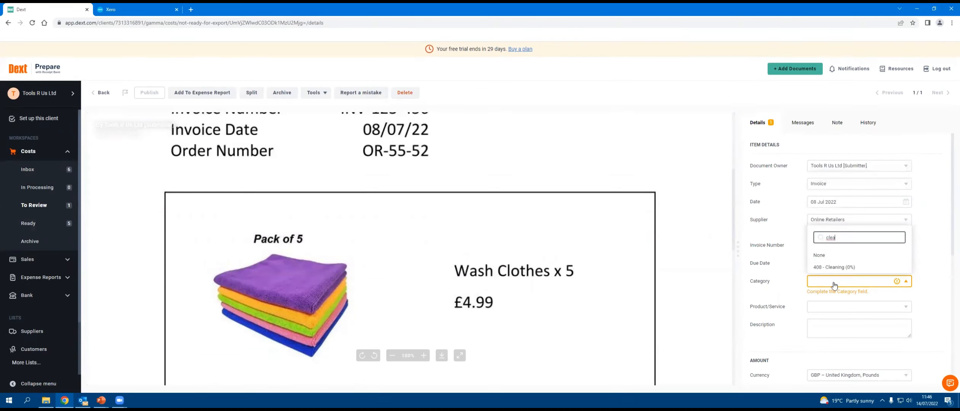
{"action": "left_click", "coordinate": [835, 268]}
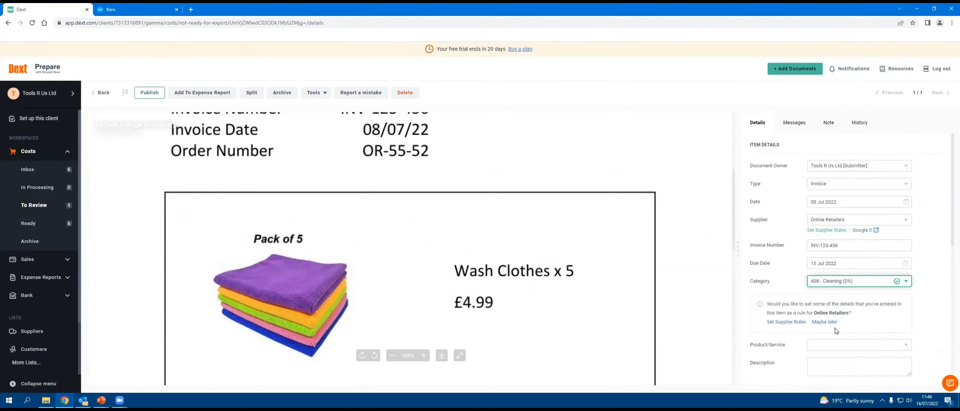
Step: Enter Wash Cloths as the description and check the amount and payment details against the invoice
{"action": "left_click", "coordinate": [833, 367]}
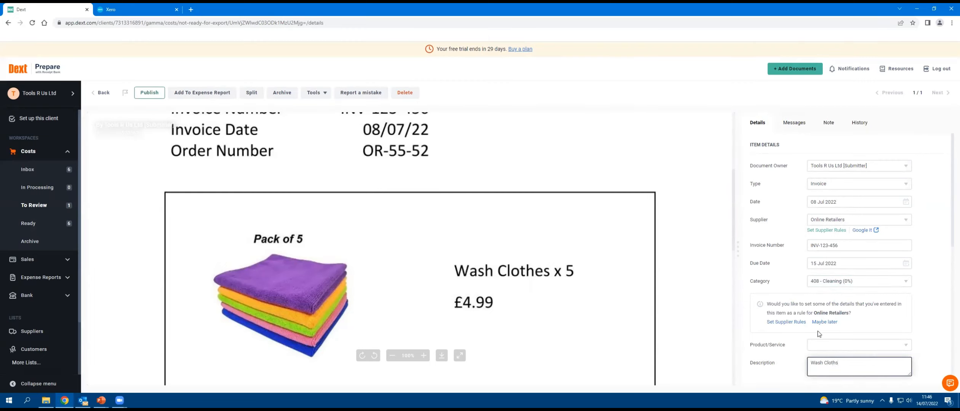
{"action": "scroll", "coordinate": [818, 331], "scroll_direction": "down", "scroll_amount": 4}
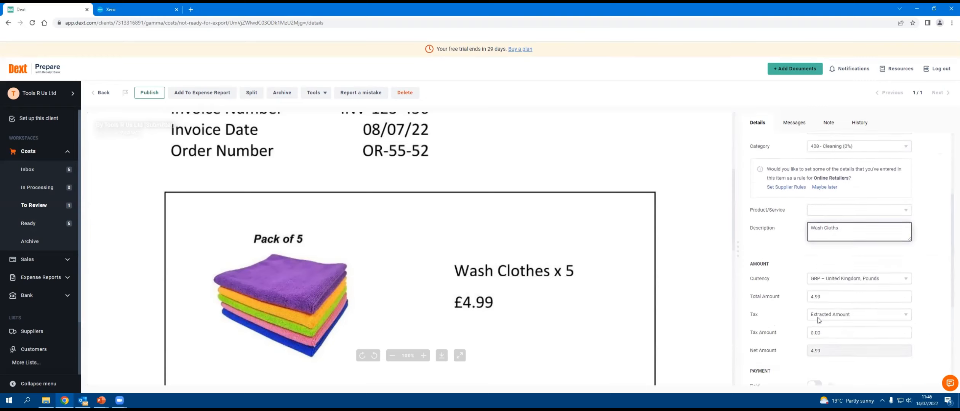
{"action": "scroll", "coordinate": [775, 242], "scroll_direction": "down", "scroll_amount": 1}
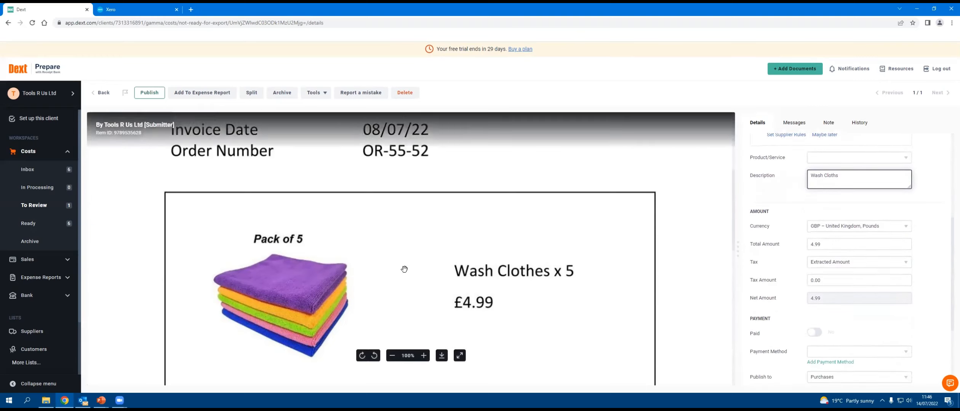
{"action": "scroll", "coordinate": [403, 268], "scroll_direction": "down", "scroll_amount": 1}
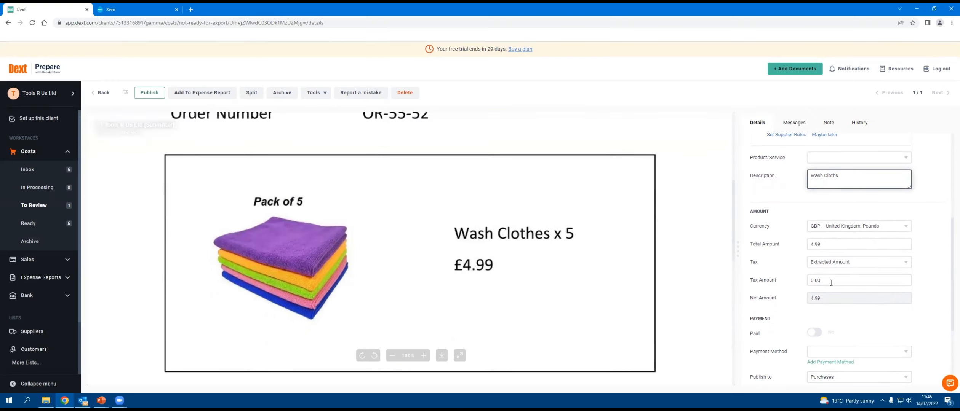
Step: Check the Online Retailers item's details against its invoice image and publish the item to Xero
{"action": "scroll", "coordinate": [465, 221], "scroll_direction": "down", "scroll_amount": 5}
{"action": "scroll", "coordinate": [465, 220], "scroll_direction": "up", "scroll_amount": 8}
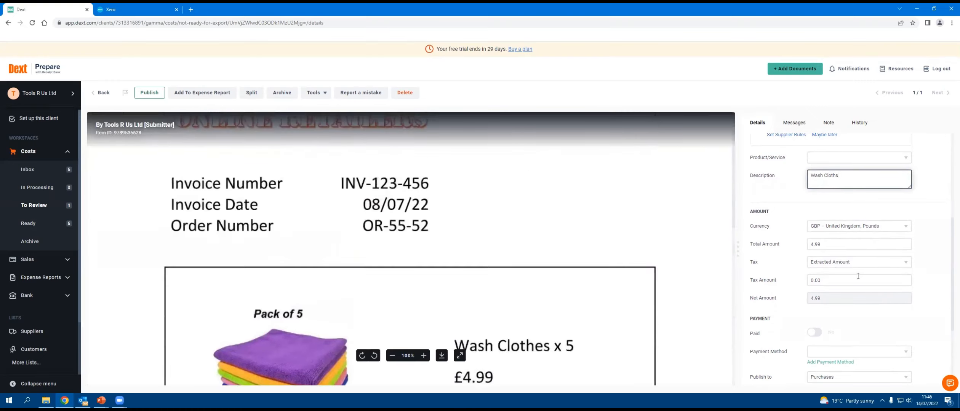
{"action": "scroll", "coordinate": [844, 282], "scroll_direction": "down", "scroll_amount": 3}
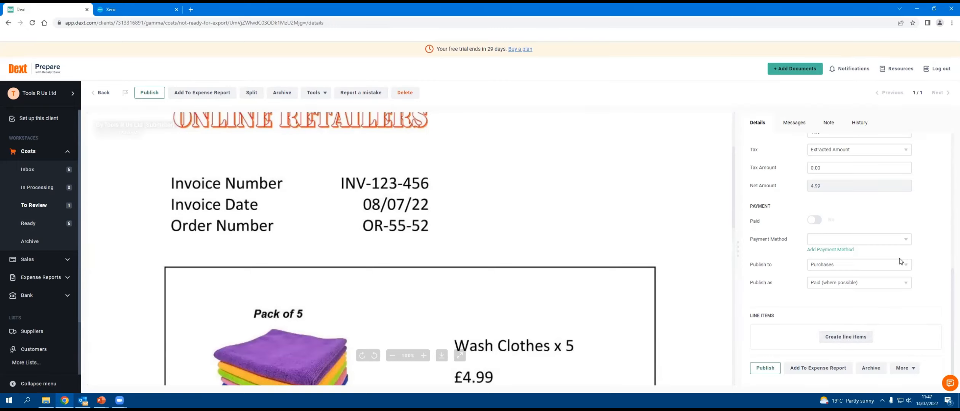
{"action": "scroll", "coordinate": [829, 255], "scroll_direction": "up", "scroll_amount": 8}
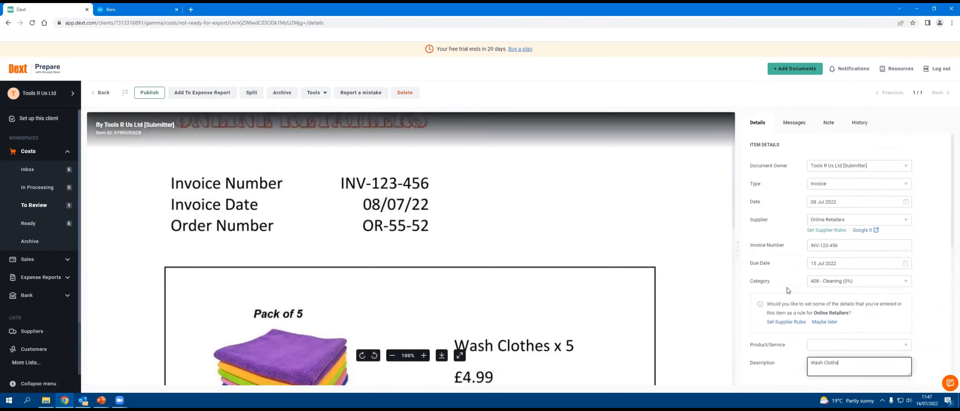
{"action": "scroll", "coordinate": [789, 291], "scroll_direction": "down", "scroll_amount": 6}
{"action": "scroll", "coordinate": [779, 371], "scroll_direction": "down", "scroll_amount": 2}
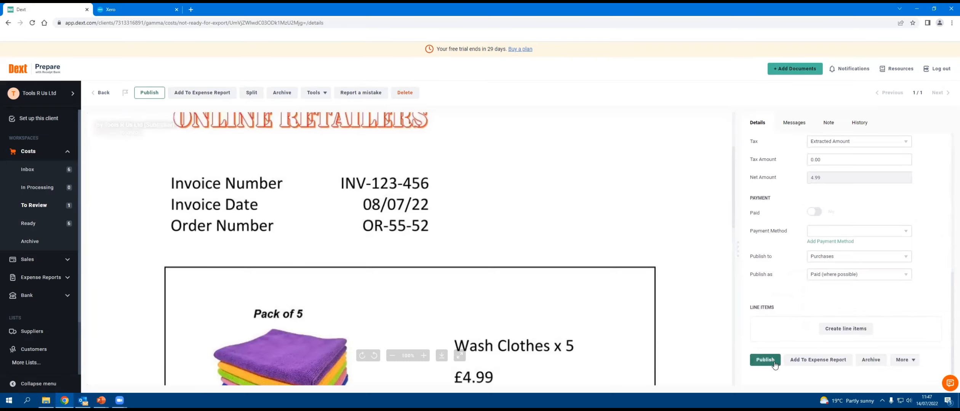
{"action": "left_click", "coordinate": [149, 93]}
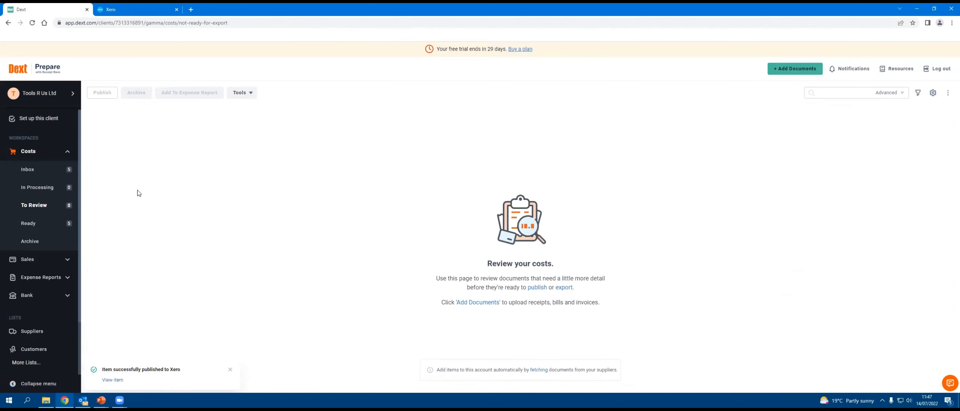
Step: Open the ABC Furniture item from the costs inbox, check its invoice image and enter Office Desk as the description
{"action": "left_click", "coordinate": [40, 177]}
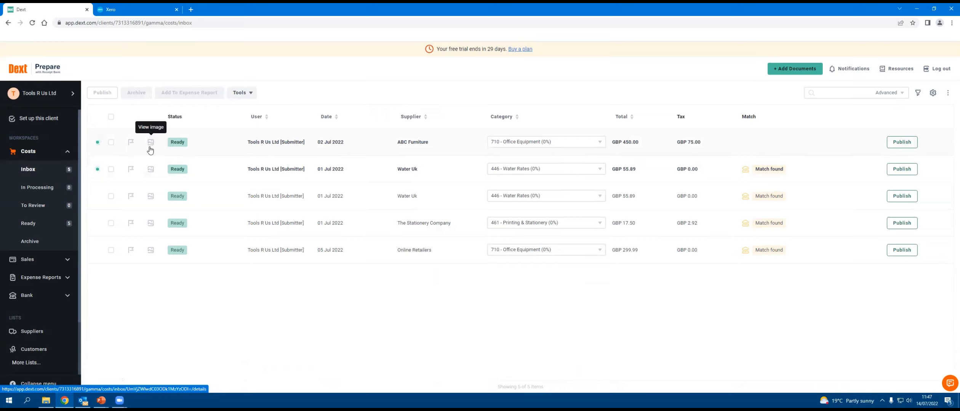
{"action": "left_click", "coordinate": [419, 140]}
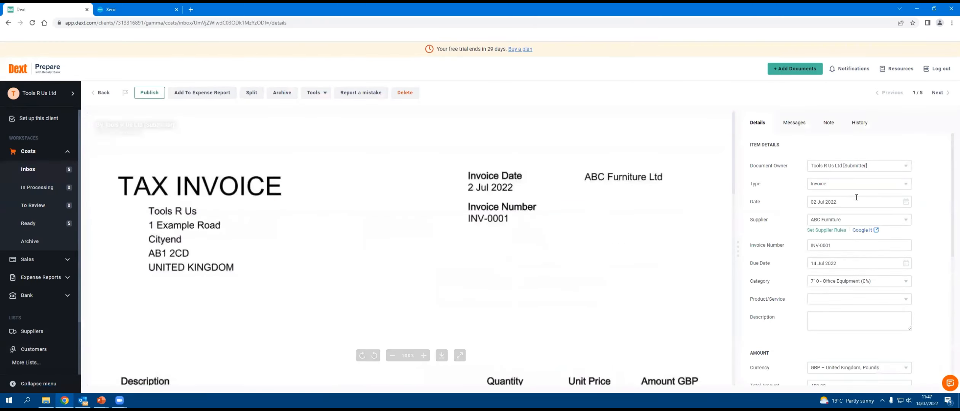
{"action": "scroll", "coordinate": [527, 298], "scroll_direction": "down", "scroll_amount": 3}
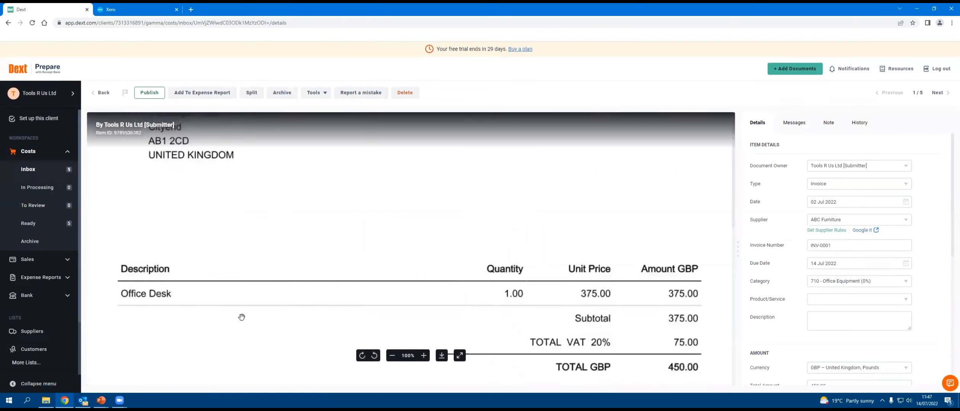
{"action": "left_click", "coordinate": [867, 315]}
{"action": "type", "text": "Offi"}
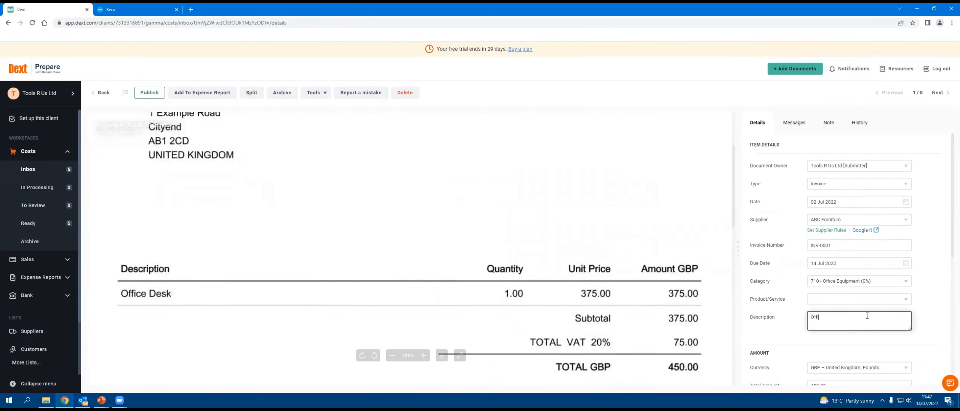
{"action": "type", "text": "ce Desk"}
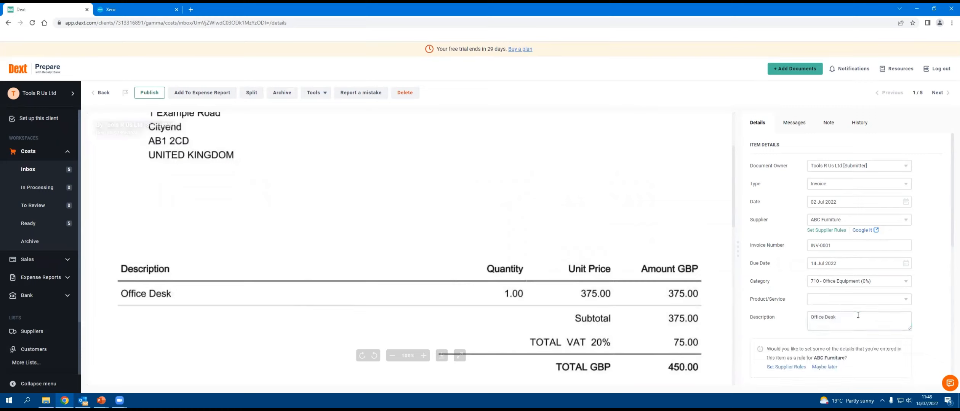
Step: Check the ABC Furniture item's amount and payment details, and publish it from the costs inbox
{"action": "scroll", "coordinate": [858, 315], "scroll_direction": "down", "scroll_amount": 4}
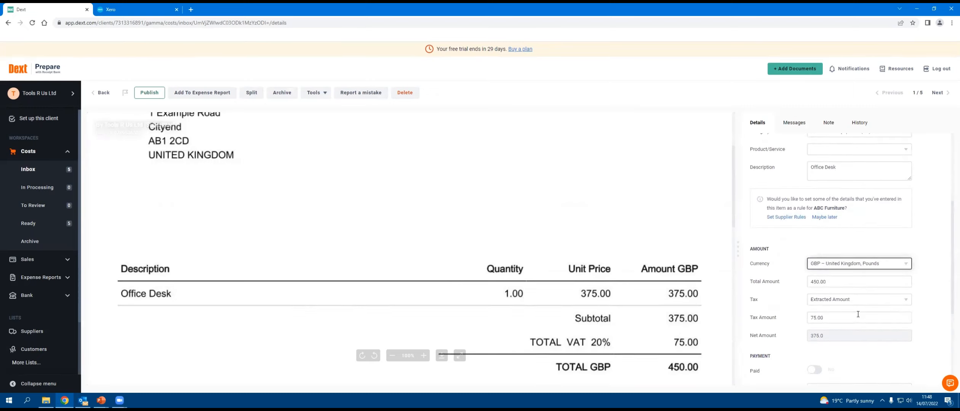
{"action": "scroll", "coordinate": [867, 265], "scroll_direction": "down", "scroll_amount": 4}
{"action": "scroll", "coordinate": [865, 283], "scroll_direction": "up", "scroll_amount": 5}
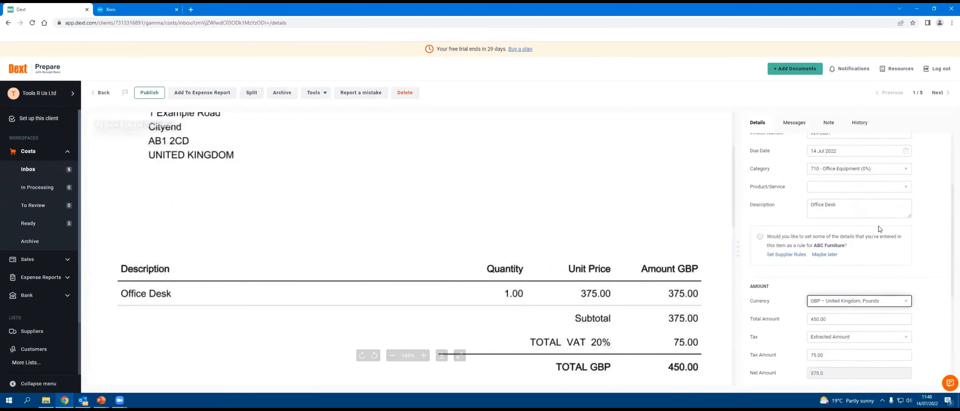
{"action": "scroll", "coordinate": [880, 229], "scroll_direction": "down", "scroll_amount": 5}
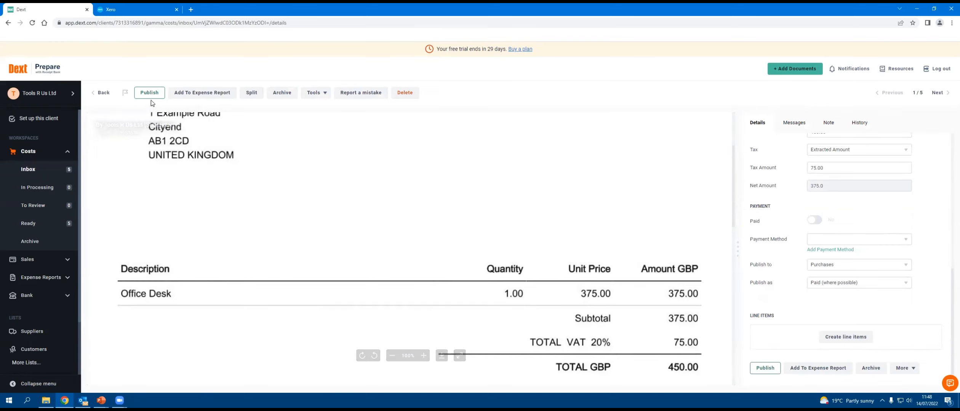
{"action": "left_click", "coordinate": [102, 92]}
{"action": "left_click", "coordinate": [902, 142]}
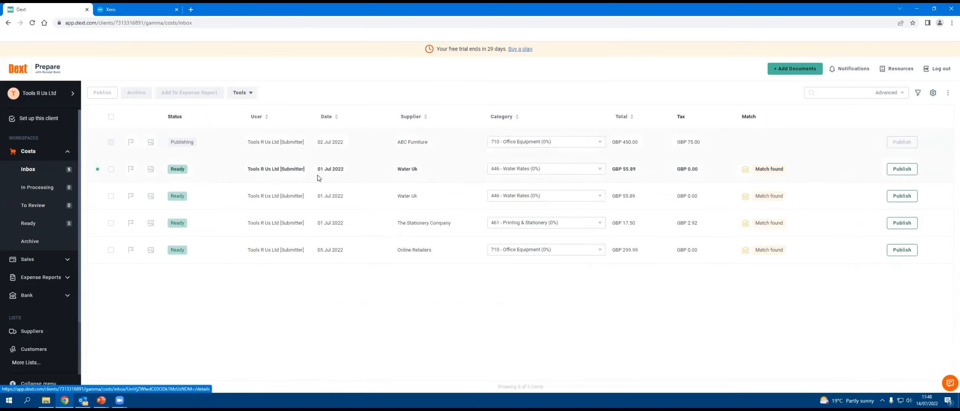
Step: Flag the first Water Uk item in the costs inbox and add the note "Can you help me with this bill?"
{"action": "left_click", "coordinate": [360, 176]}
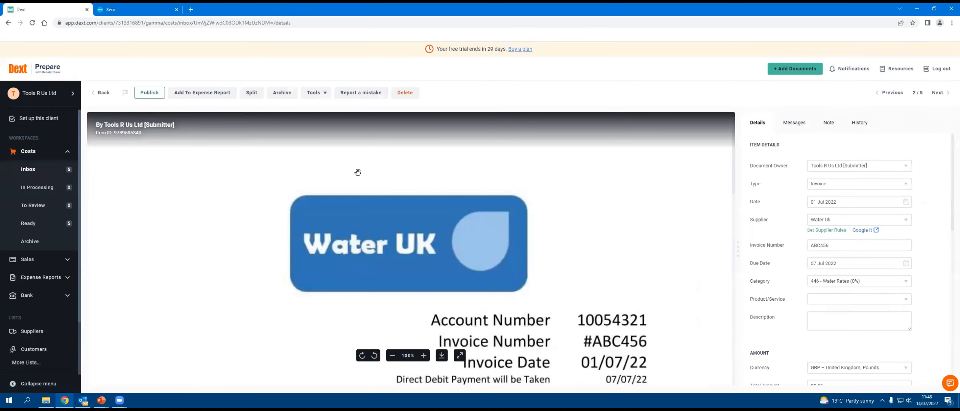
{"action": "left_click", "coordinate": [122, 95]}
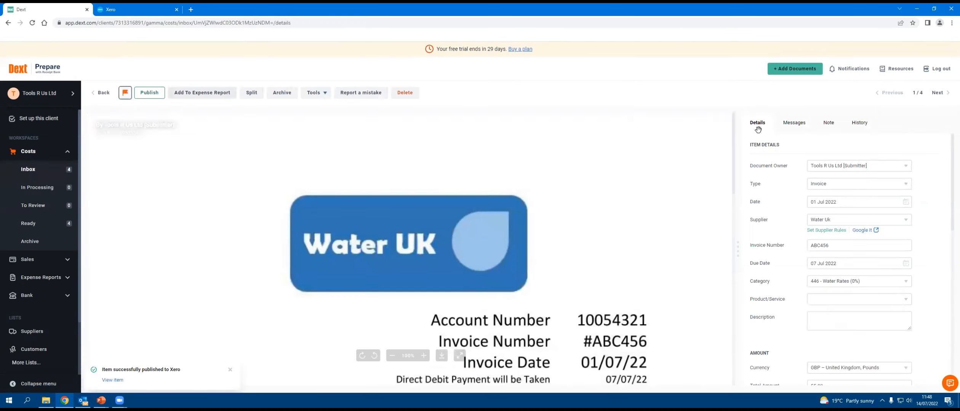
{"action": "left_click", "coordinate": [828, 123]}
{"action": "left_click", "coordinate": [812, 155]}
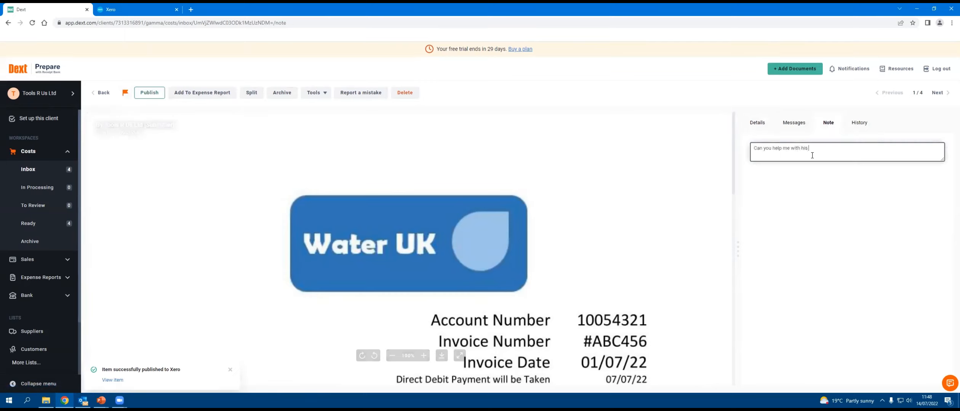
{"action": "type", "text": "Can you help me with thius"}
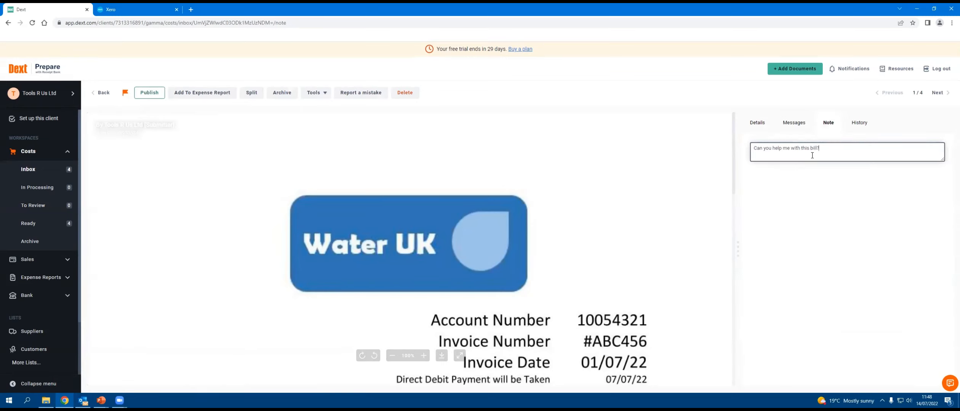
{"action": "left_click", "coordinate": [101, 92]}
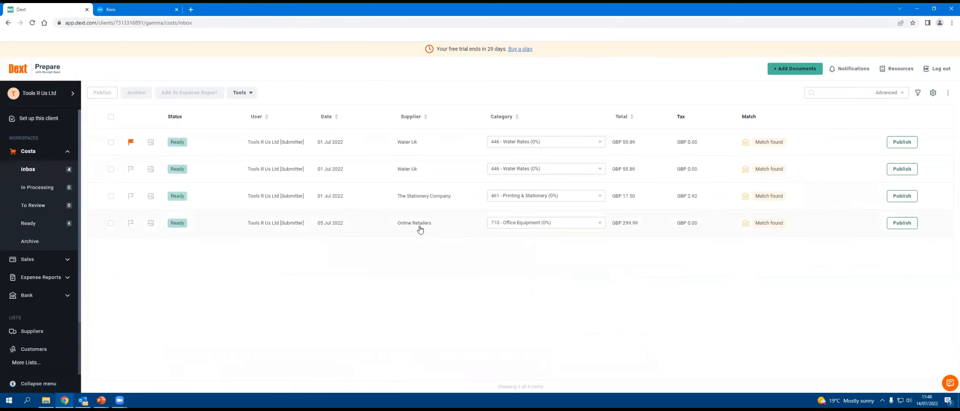
Step: Reopen the flagged Water Uk item, delete its note text and return to the costs inbox
{"action": "left_click", "coordinate": [402, 145]}
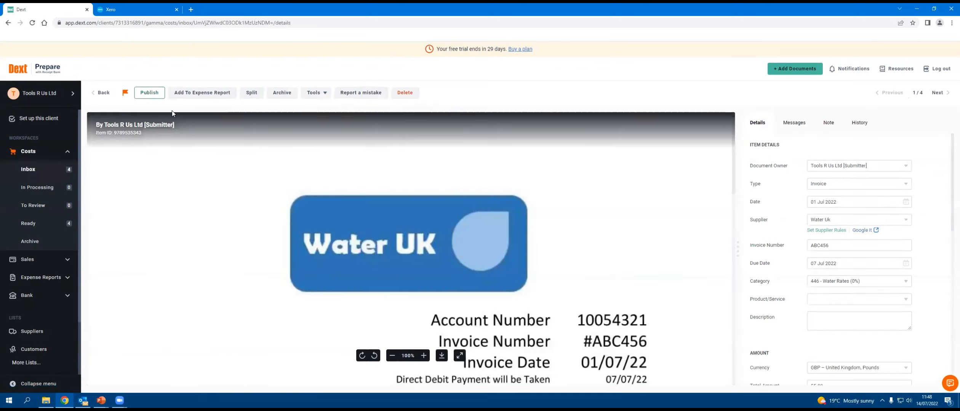
{"action": "left_click", "coordinate": [829, 122]}
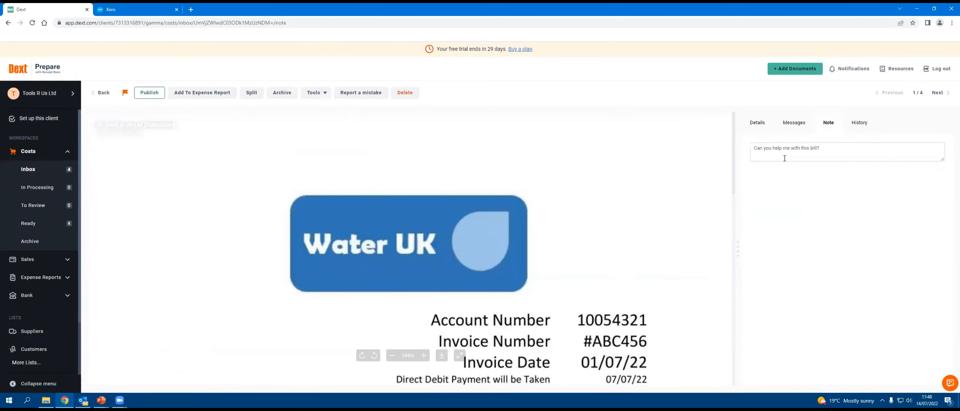
{"action": "left_click", "coordinate": [833, 150]}
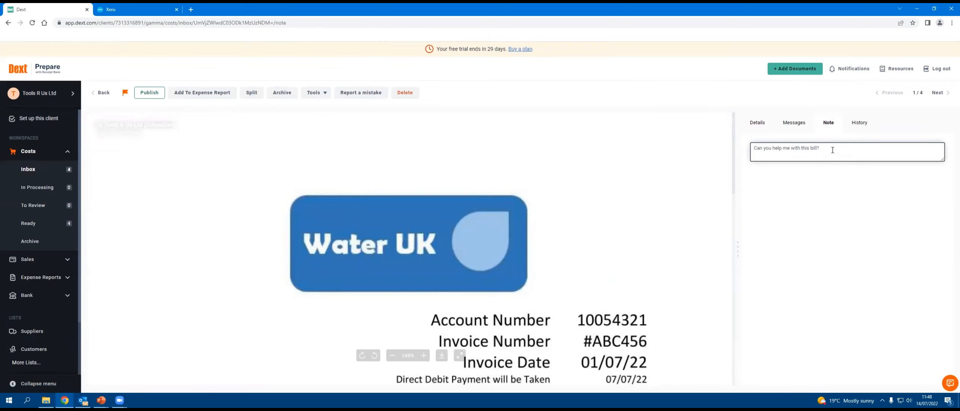
{"action": "left_click_drag", "start_coordinate": [833, 150], "coordinate": [732, 145]}
{"action": "key", "text": "BackSpace"}
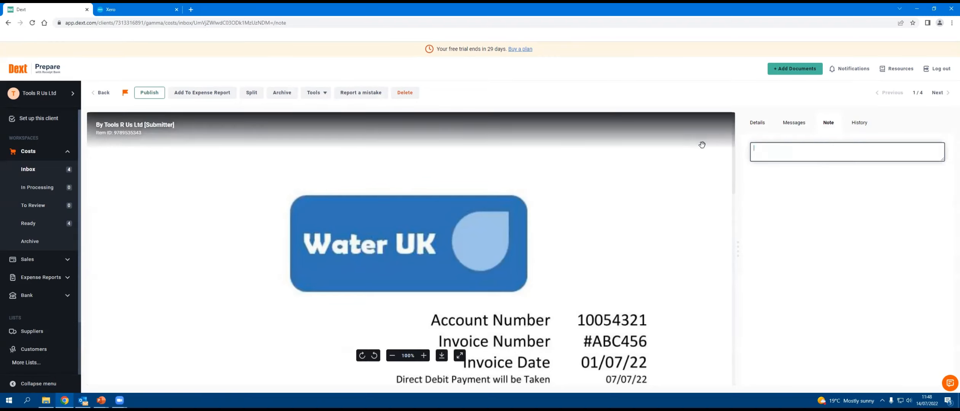
{"action": "left_click", "coordinate": [746, 132]}
{"action": "left_click", "coordinate": [102, 93]}
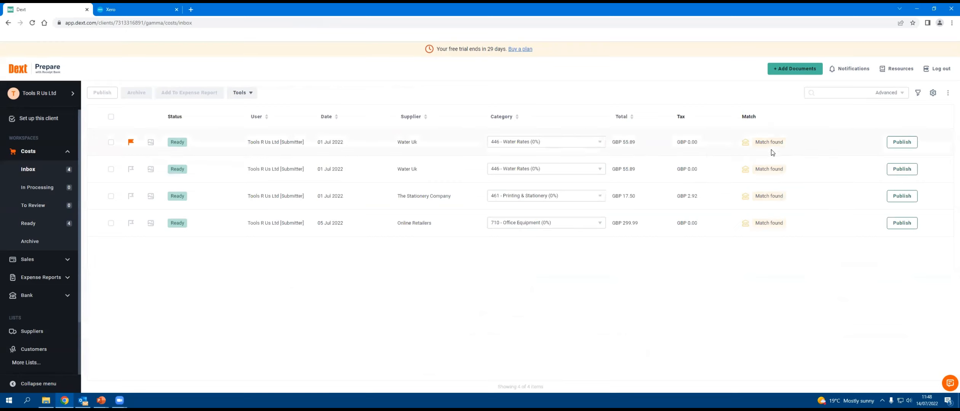
Step: View the flagged Water Uk item's bank match explanation in the inbox, open the item and fill in its description
{"action": "mouse_move", "coordinate": [769, 146]}
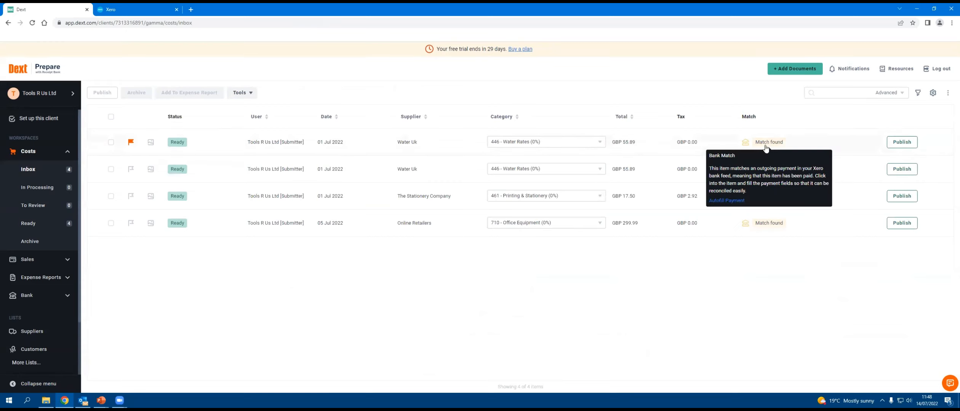
{"action": "left_click", "coordinate": [406, 143]}
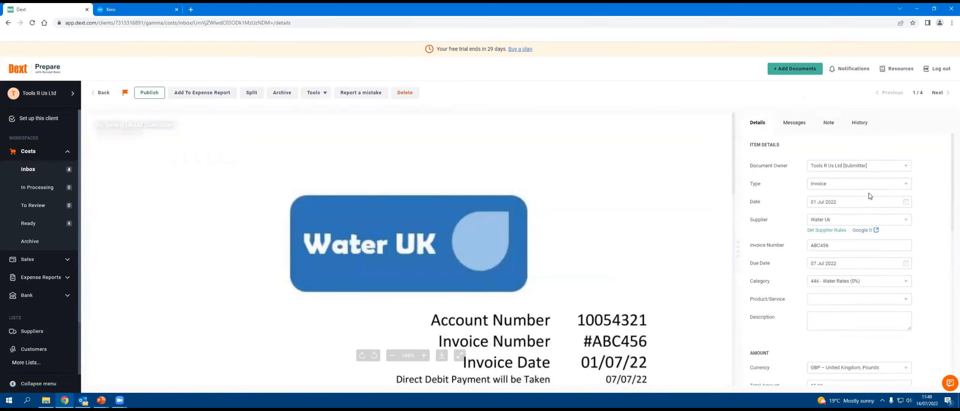
{"action": "scroll", "coordinate": [865, 190], "scroll_direction": "down", "scroll_amount": 2}
{"action": "left_click", "coordinate": [840, 240]}
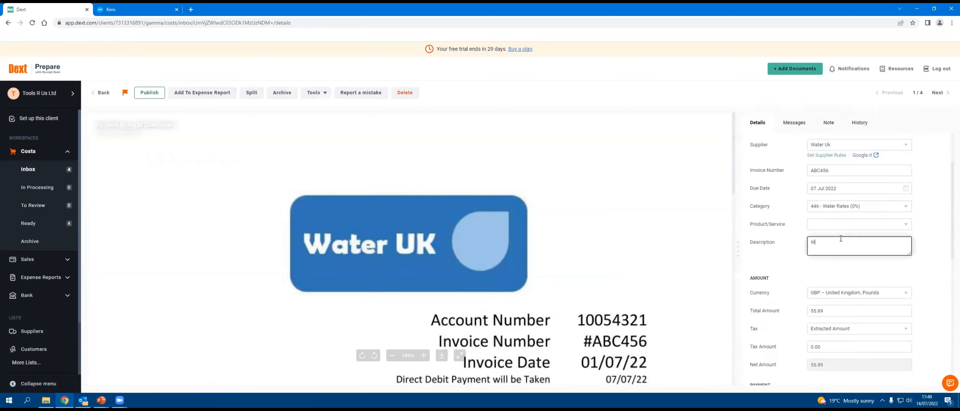
Step: Compare the Water Uk item's bank transaction match with the invoice image and autofill the payment from the match
{"action": "scroll", "coordinate": [840, 238], "scroll_direction": "down", "scroll_amount": 6}
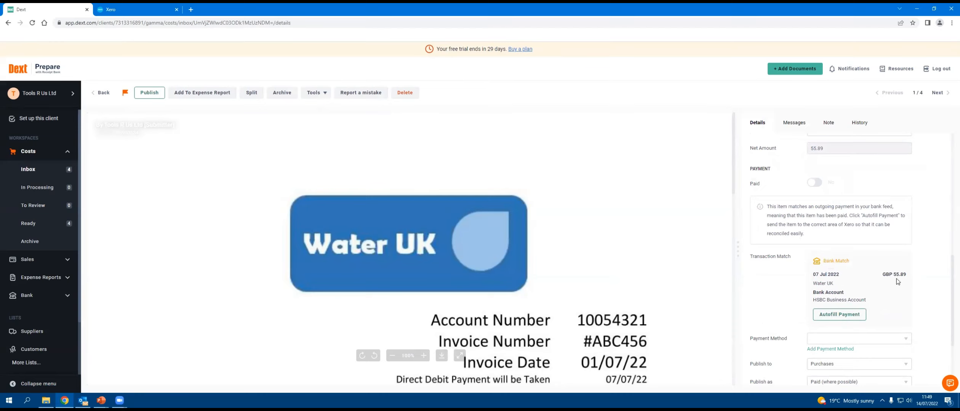
{"action": "scroll", "coordinate": [682, 278], "scroll_direction": "down", "scroll_amount": 5}
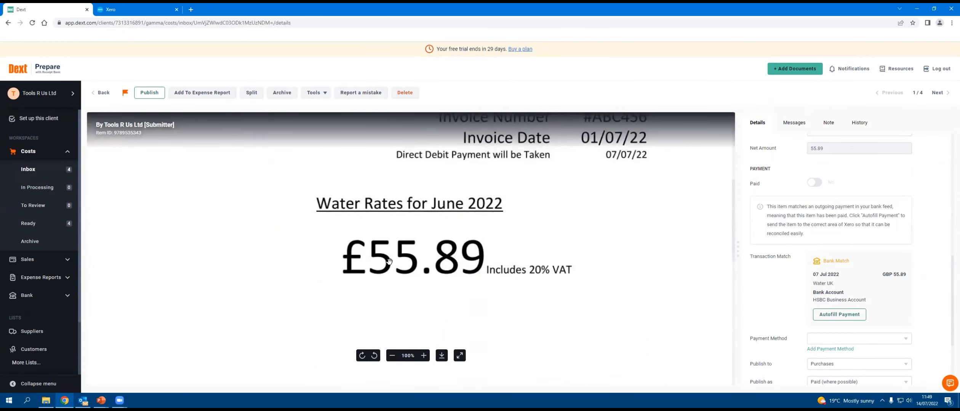
{"action": "scroll", "coordinate": [870, 279], "scroll_direction": "down", "scroll_amount": 1}
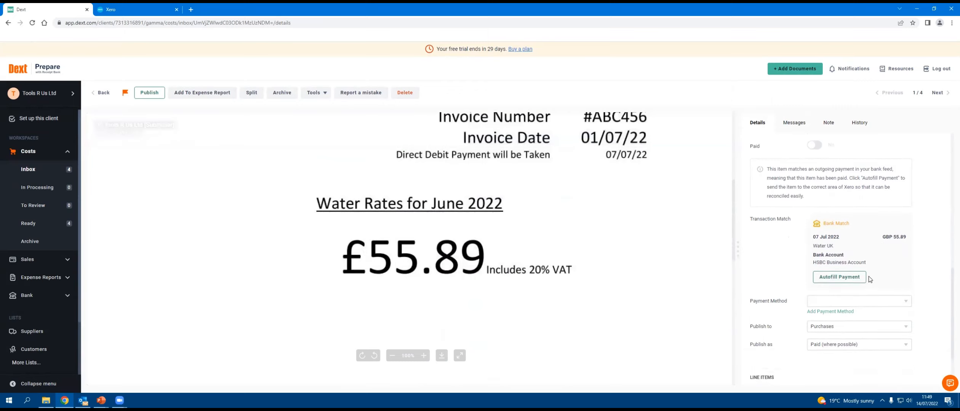
{"action": "left_click", "coordinate": [838, 277]}
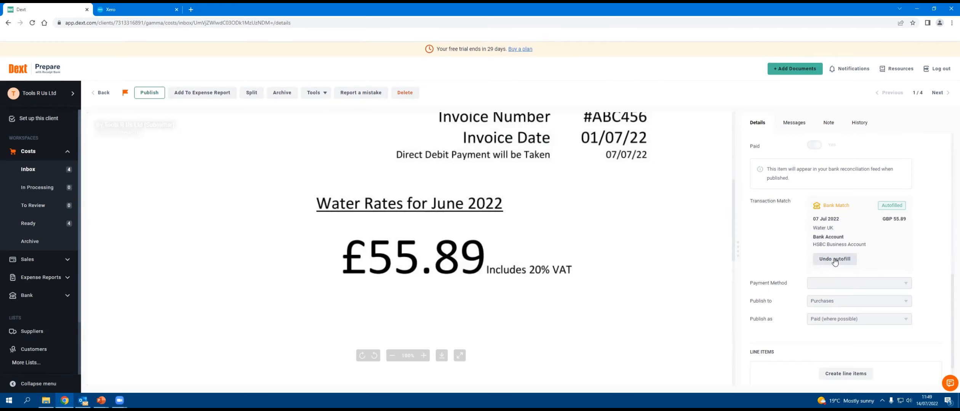
Step: Check the flagged Water Uk item's amounts and payment section, and publish it from the costs inbox
{"action": "scroll", "coordinate": [866, 241], "scroll_direction": "up", "scroll_amount": 3}
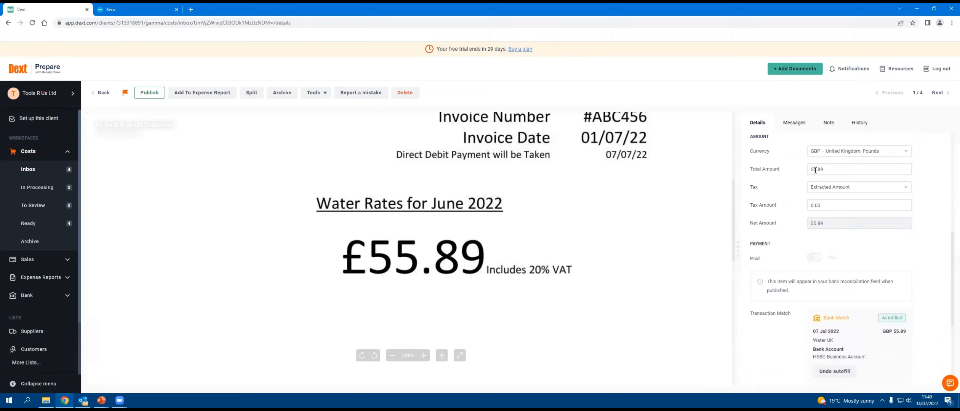
{"action": "scroll", "coordinate": [903, 286], "scroll_direction": "down", "scroll_amount": 1}
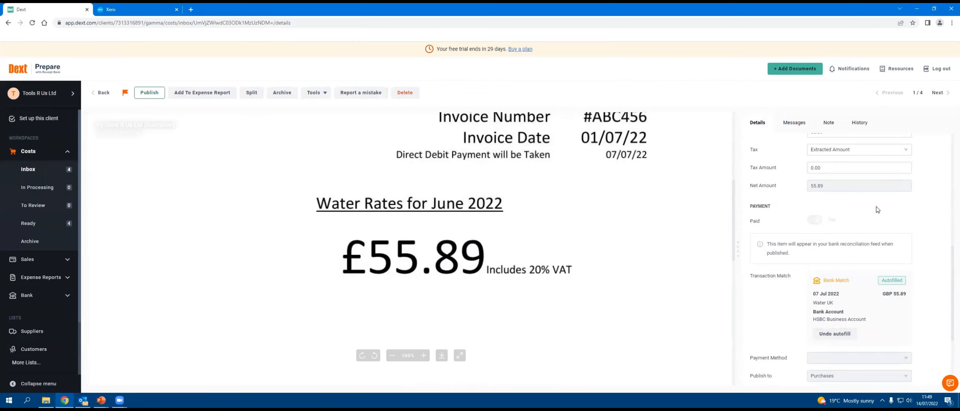
{"action": "left_click", "coordinate": [95, 91]}
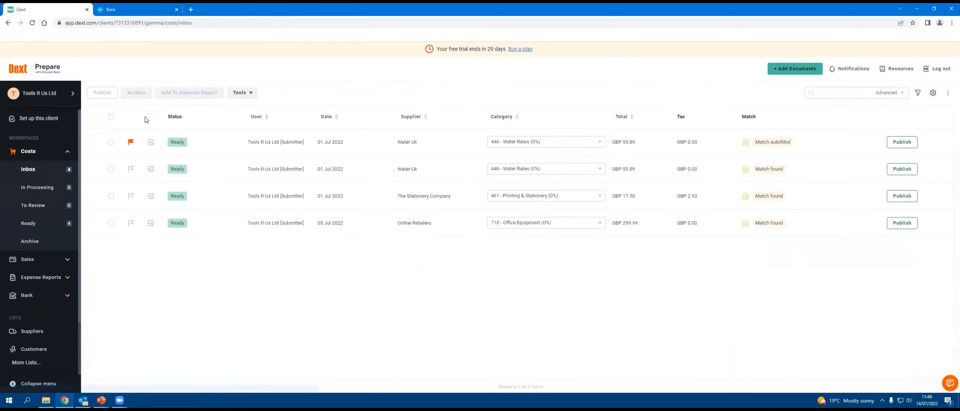
{"action": "left_click", "coordinate": [910, 143]}
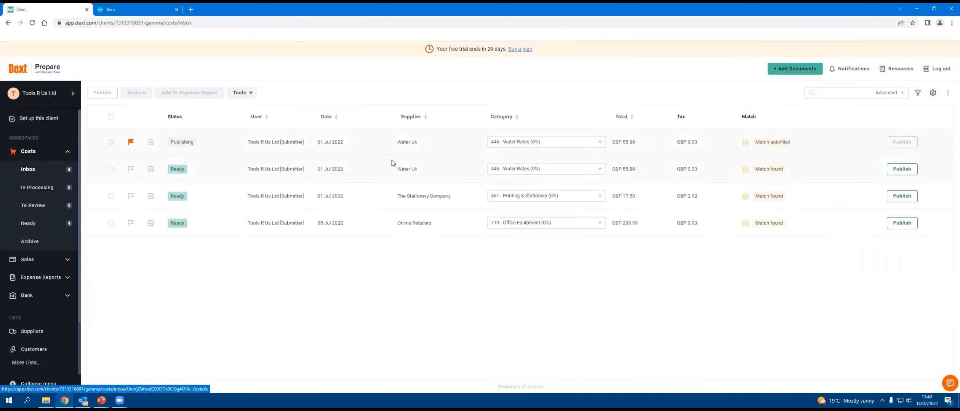
Step: Open the unflagged Water Uk item in the costs inbox, check its details, amounts and payment section, and publish it
{"action": "left_click", "coordinate": [414, 164]}
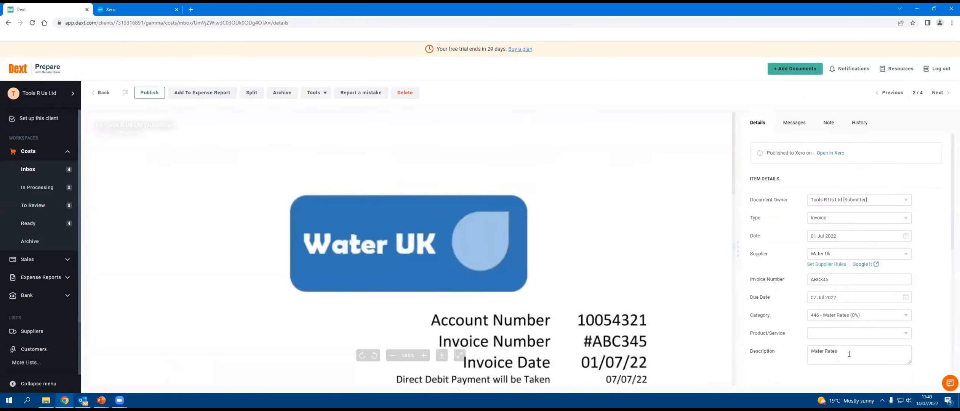
{"action": "scroll", "coordinate": [845, 336], "scroll_direction": "down", "scroll_amount": 5}
{"action": "scroll", "coordinate": [842, 307], "scroll_direction": "up", "scroll_amount": 3}
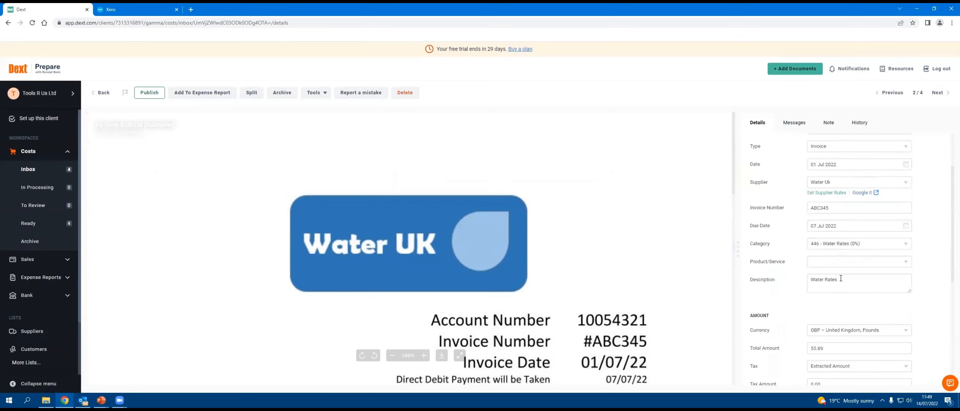
{"action": "scroll", "coordinate": [842, 282], "scroll_direction": "down", "scroll_amount": 5}
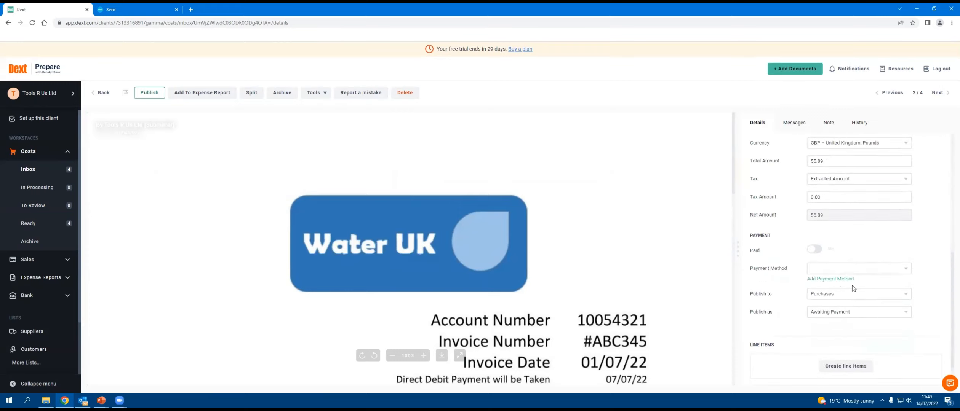
{"action": "scroll", "coordinate": [850, 337], "scroll_direction": "down", "scroll_amount": 1}
{"action": "scroll", "coordinate": [844, 214], "scroll_direction": "up", "scroll_amount": 5}
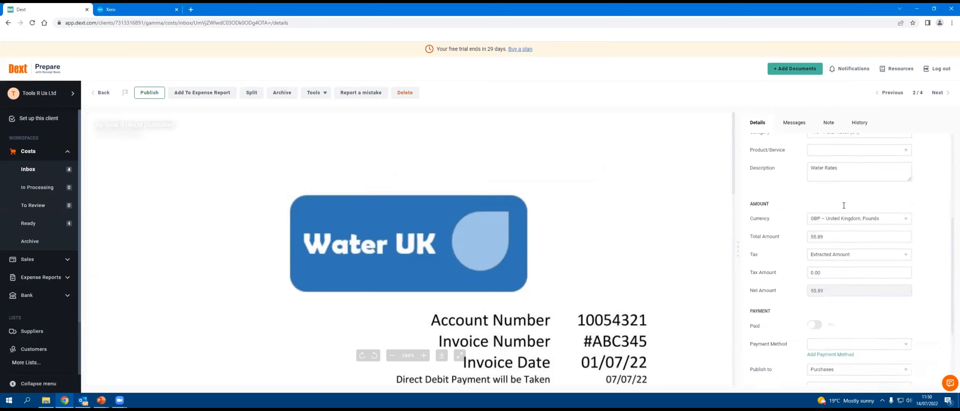
{"action": "scroll", "coordinate": [844, 290], "scroll_direction": "down", "scroll_amount": 5}
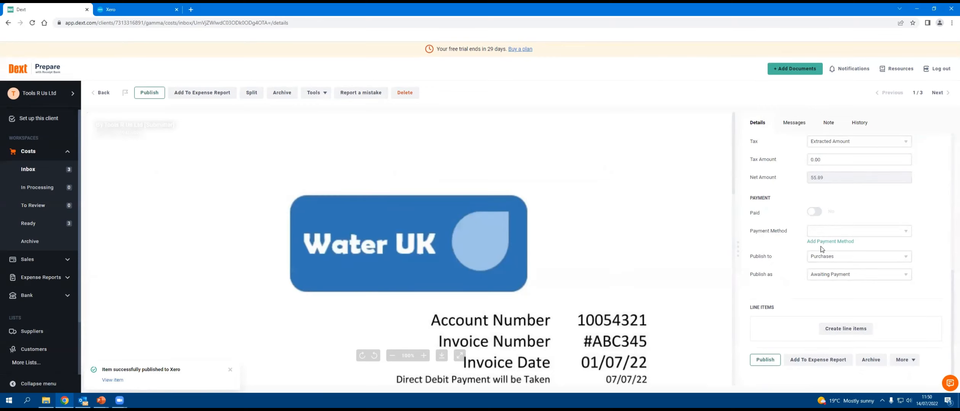
{"action": "left_click", "coordinate": [765, 360]}
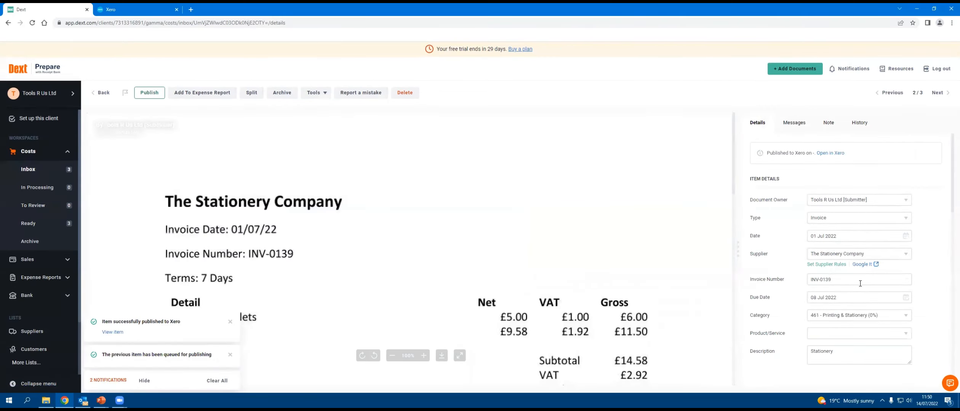
Step: Compare The Stationery Company item's details, bank transaction match and line items with the invoice image
{"action": "scroll", "coordinate": [859, 284], "scroll_direction": "down", "scroll_amount": 8}
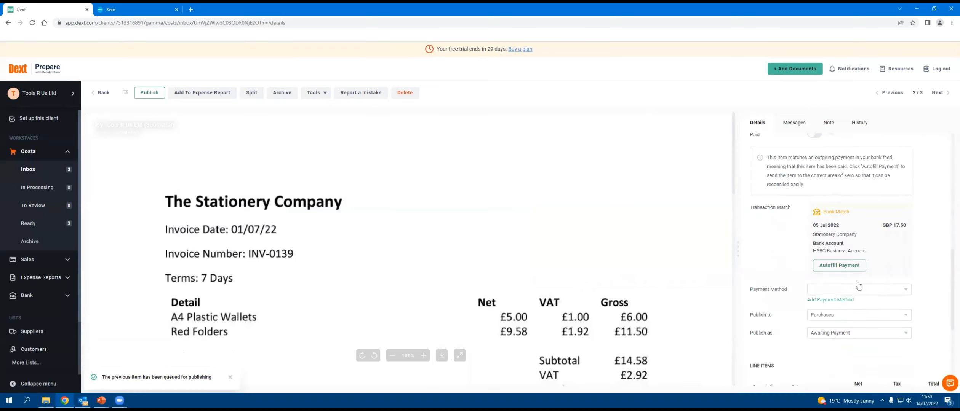
{"action": "scroll", "coordinate": [858, 282], "scroll_direction": "up", "scroll_amount": 1}
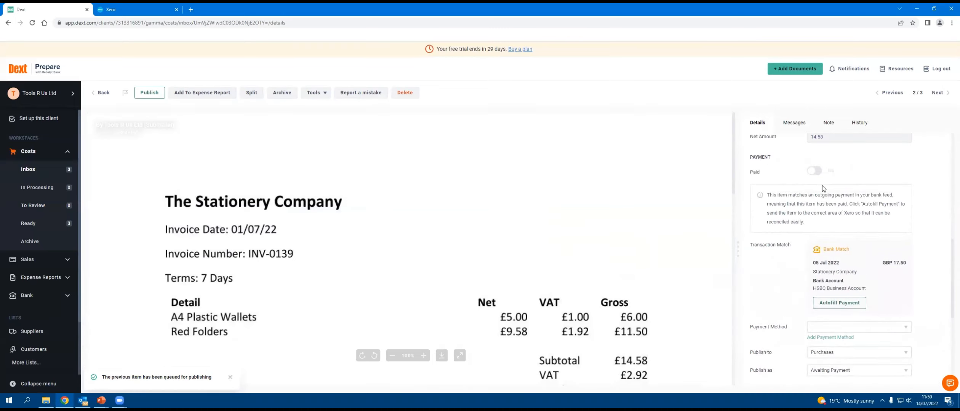
{"action": "left_click", "coordinate": [840, 303]}
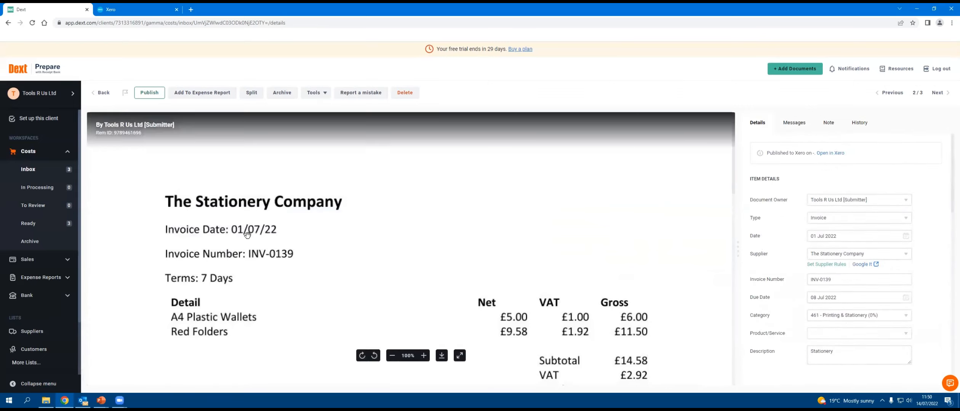
{"action": "scroll", "coordinate": [631, 293], "scroll_direction": "down", "scroll_amount": 3}
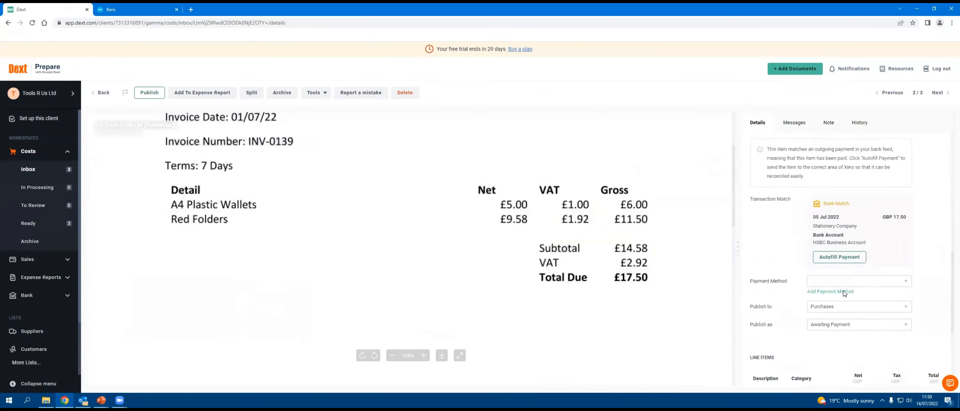
{"action": "scroll", "coordinate": [894, 198], "scroll_direction": "down", "scroll_amount": 3}
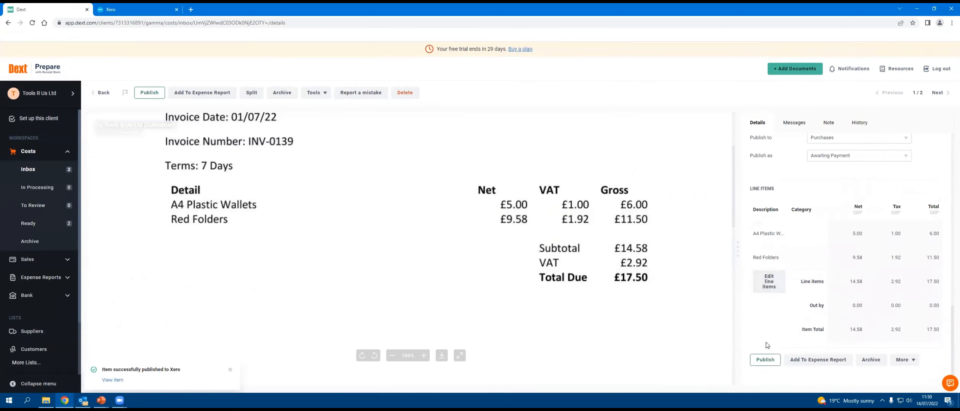
Step: Set the A4 Plastic Wallets and Red Folders line items' category to 461 - Printing & Stationery and publish the item
{"action": "left_click", "coordinate": [769, 284]}
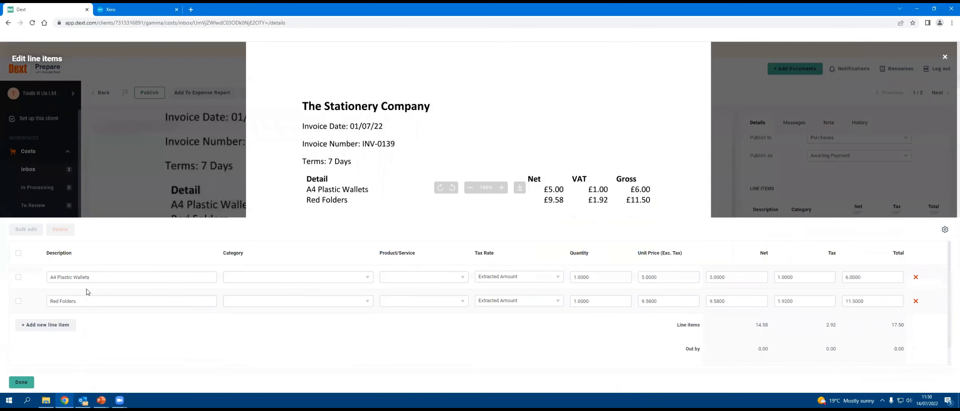
{"action": "left_click", "coordinate": [316, 279]}
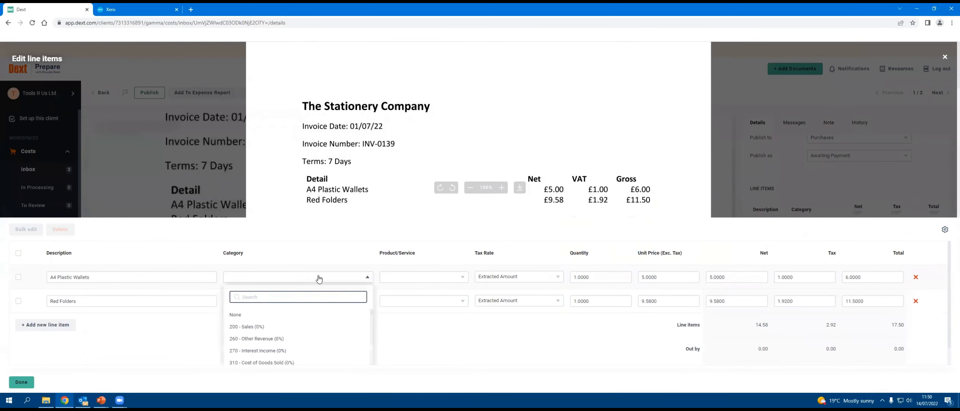
{"action": "type", "text": "461"}
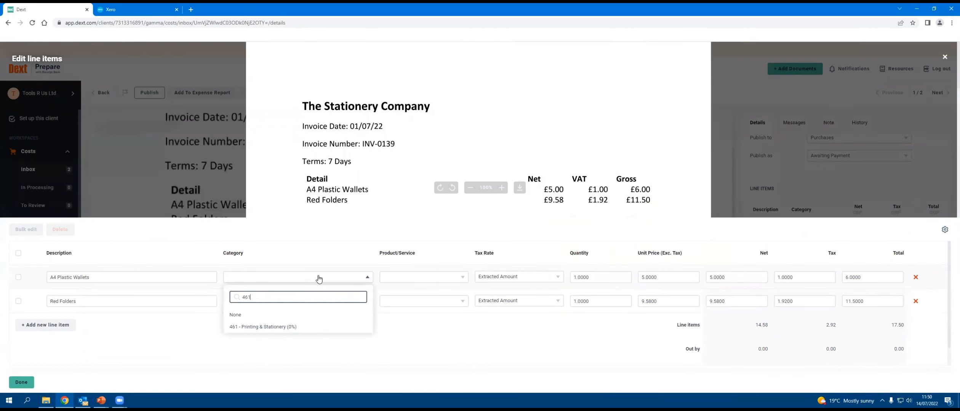
{"action": "left_click", "coordinate": [294, 326]}
{"action": "left_click", "coordinate": [285, 306]}
{"action": "type", "text": "461"}
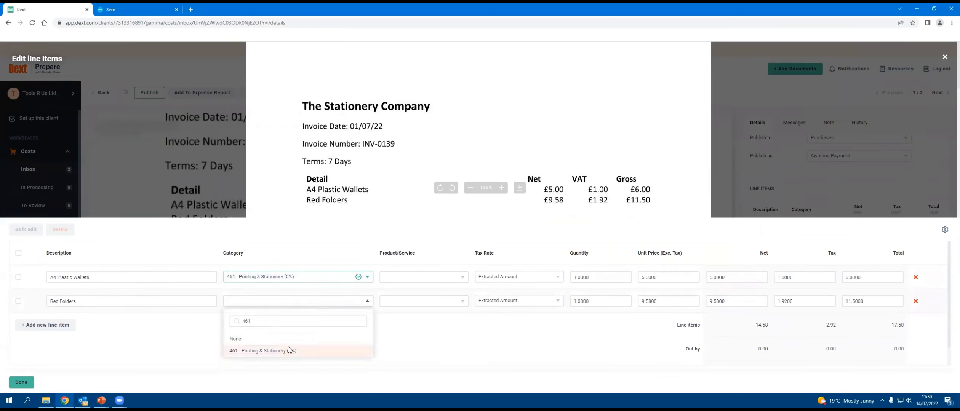
{"action": "left_click", "coordinate": [289, 350]}
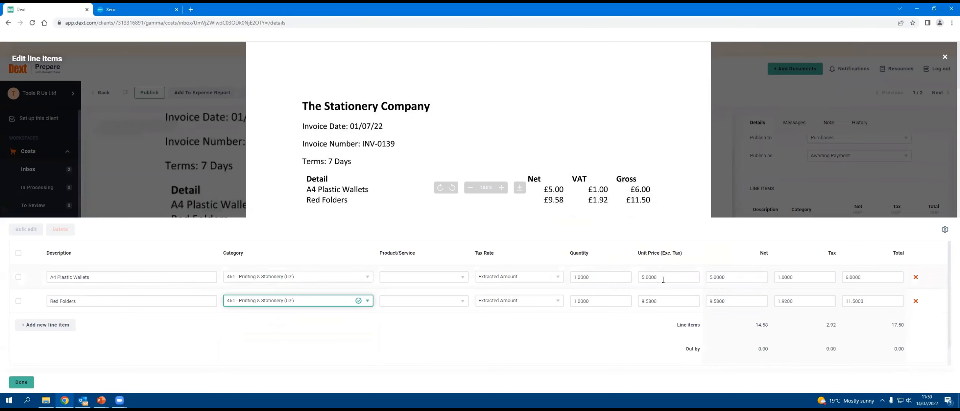
{"action": "left_click", "coordinate": [21, 383]}
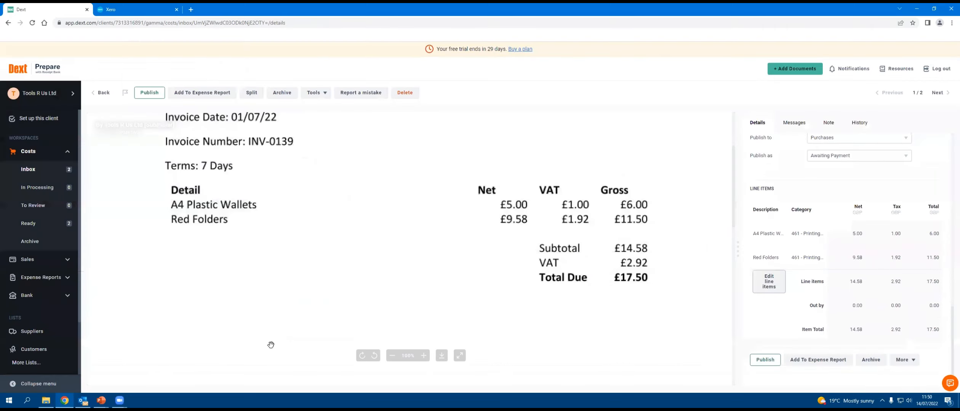
{"action": "left_click", "coordinate": [765, 360]}
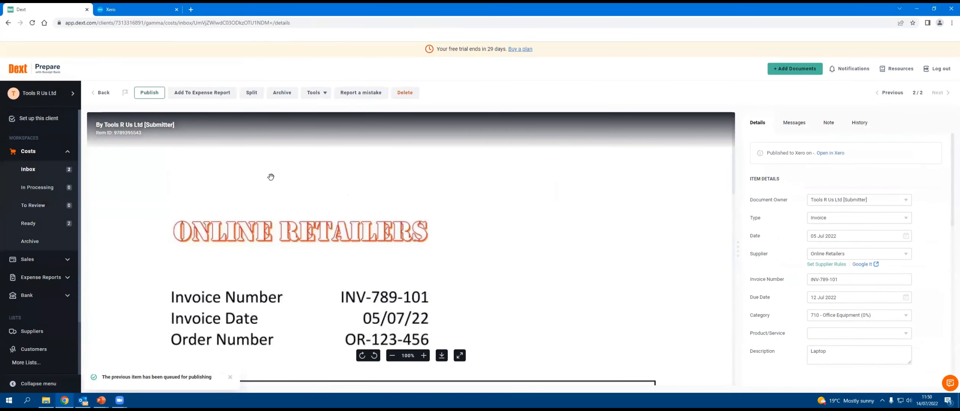
Step: Check the Online Retailers item's amounts and bank transaction match, and publish it
{"action": "scroll", "coordinate": [861, 282], "scroll_direction": "down", "scroll_amount": 6}
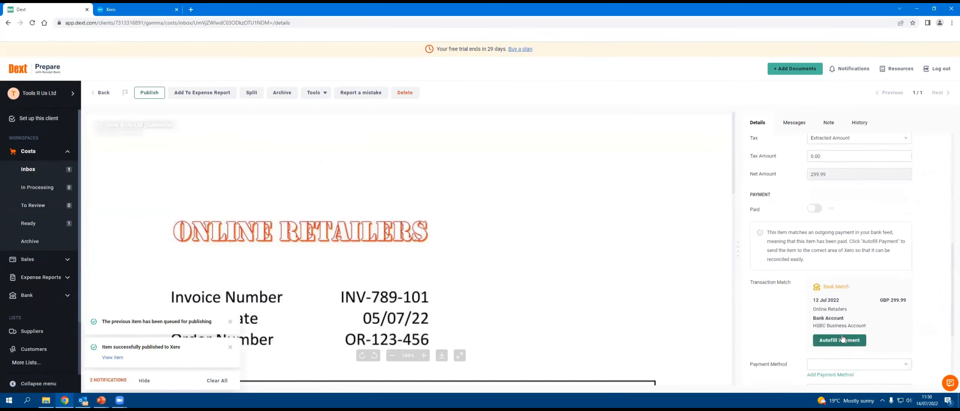
{"action": "scroll", "coordinate": [844, 340], "scroll_direction": "down", "scroll_amount": 3}
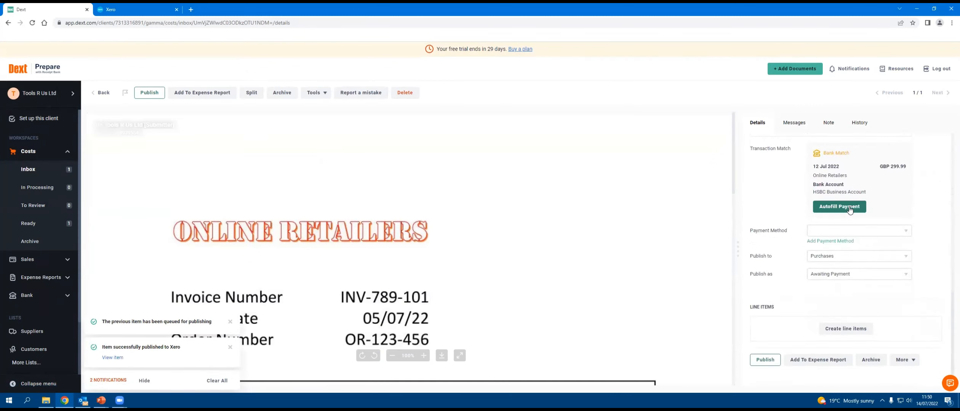
{"action": "left_click", "coordinate": [765, 360]}
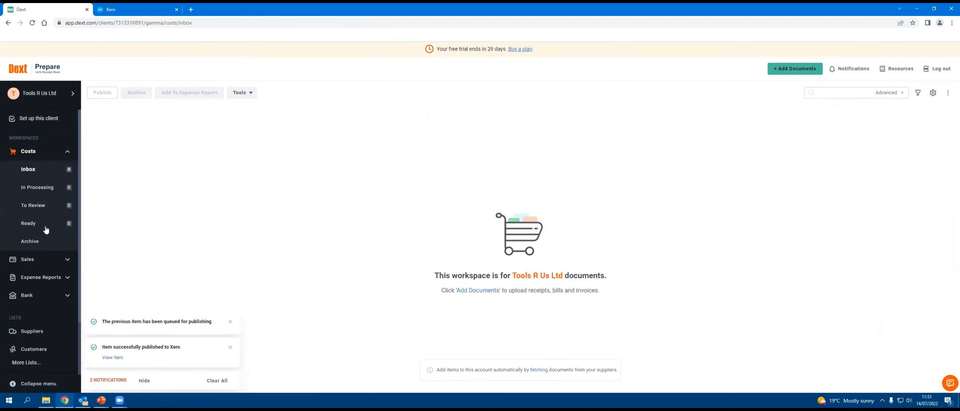
Step: View the published cost items and the search field in the costs archive, and return to the costs inbox
{"action": "left_click", "coordinate": [38, 242]}
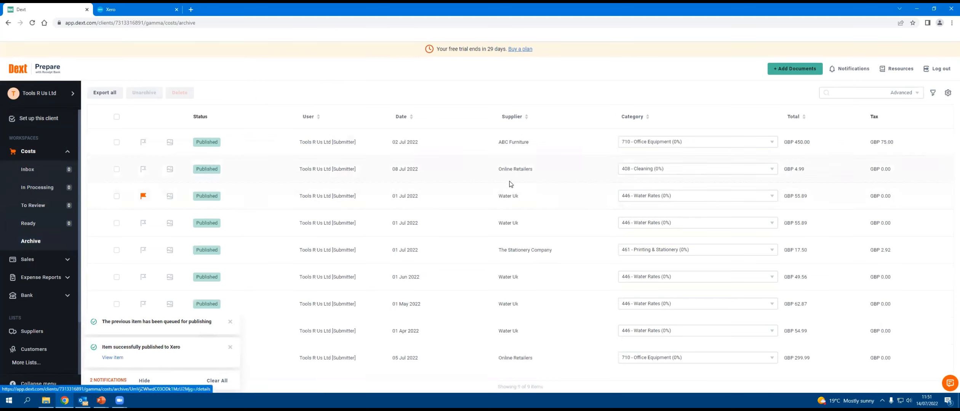
{"action": "left_click", "coordinate": [862, 91]}
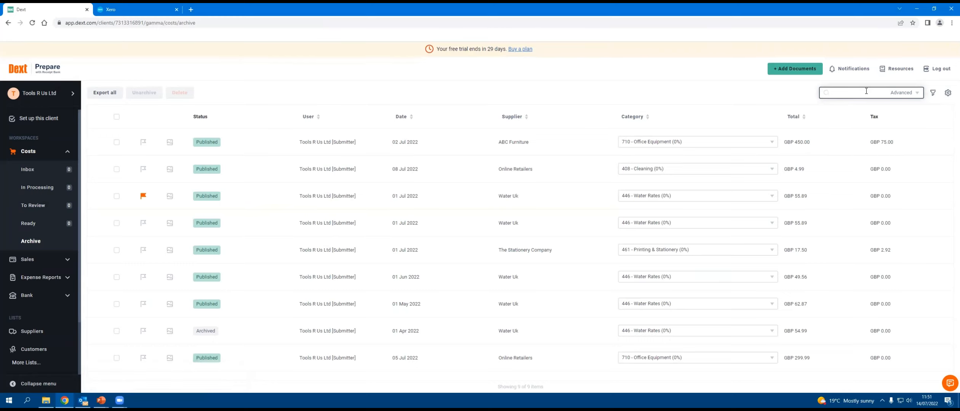
{"action": "left_click", "coordinate": [27, 170]}
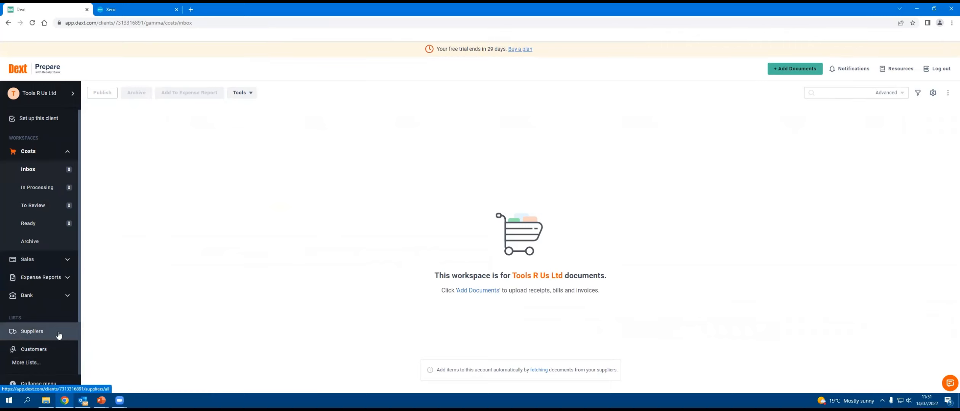
Step: Open The Stationery Company's rules from the suppliers list and view its archived items
{"action": "left_click", "coordinate": [28, 331]}
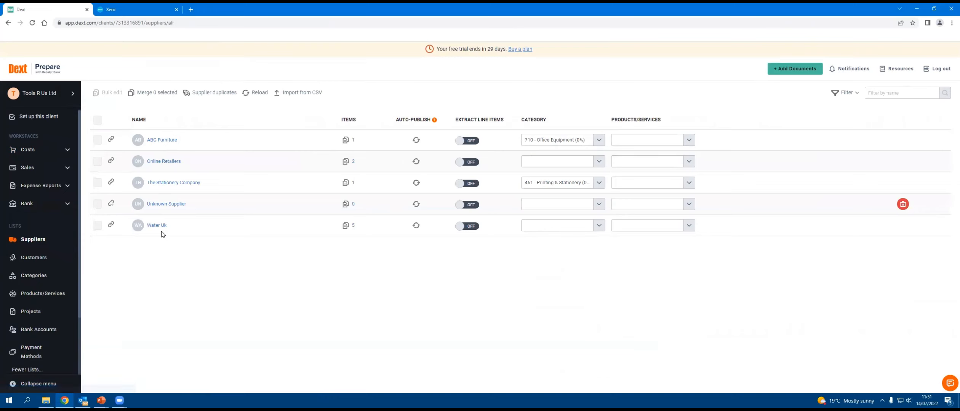
{"action": "left_click", "coordinate": [354, 185]}
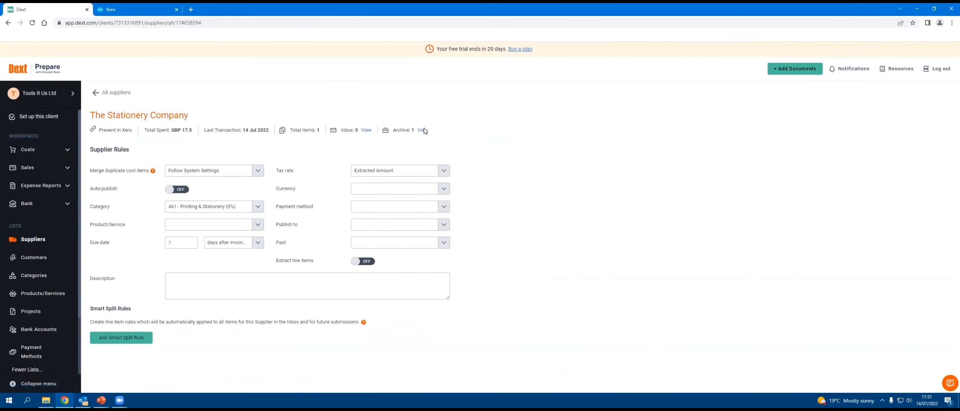
{"action": "left_click", "coordinate": [423, 130]}
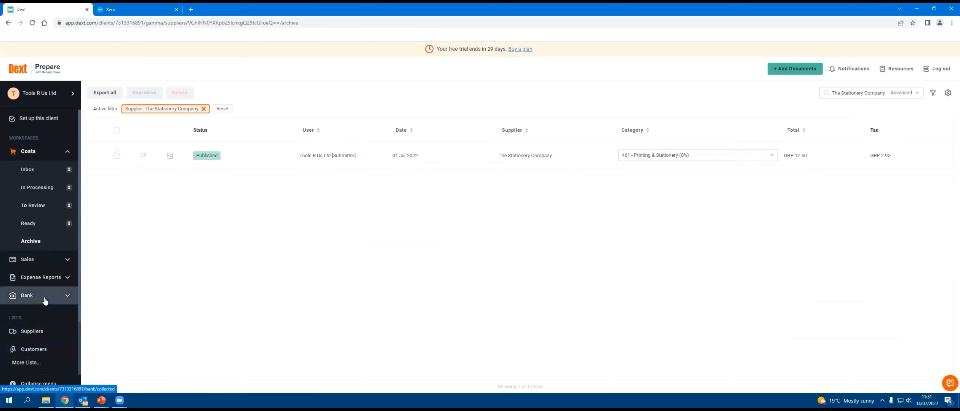
Step: Expand the remaining lists, examine the category list and its visibility settings, and return to the costs inbox
{"action": "scroll", "coordinate": [45, 301], "scroll_direction": "down", "scroll_amount": 1}
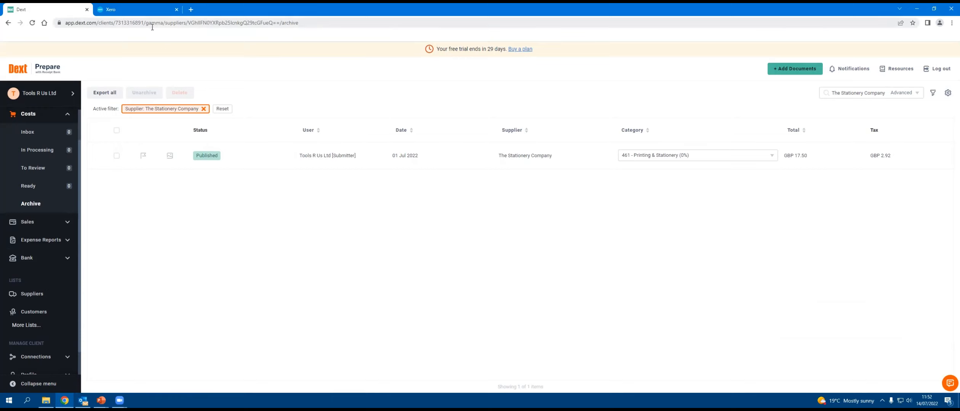
{"action": "left_click", "coordinate": [38, 326]}
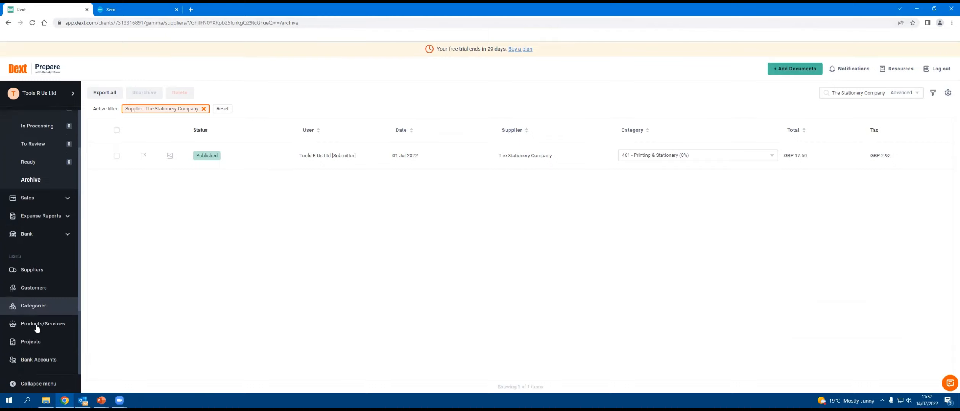
{"action": "left_click", "coordinate": [33, 275]}
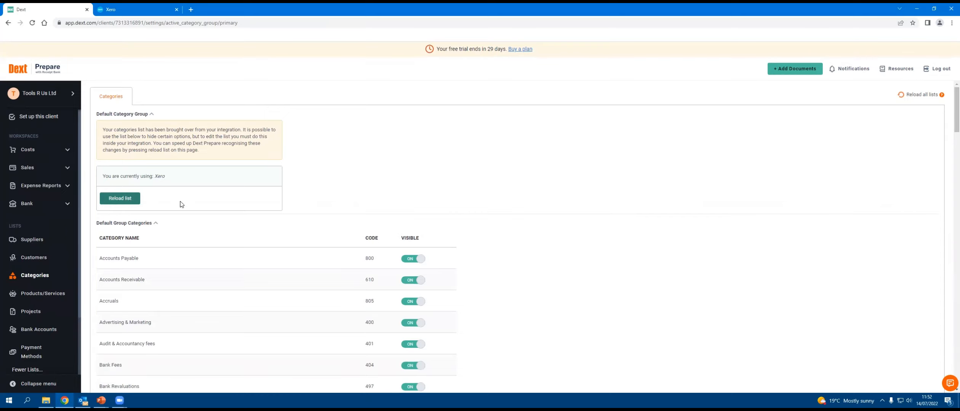
{"action": "scroll", "coordinate": [485, 258], "scroll_direction": "down", "scroll_amount": 15}
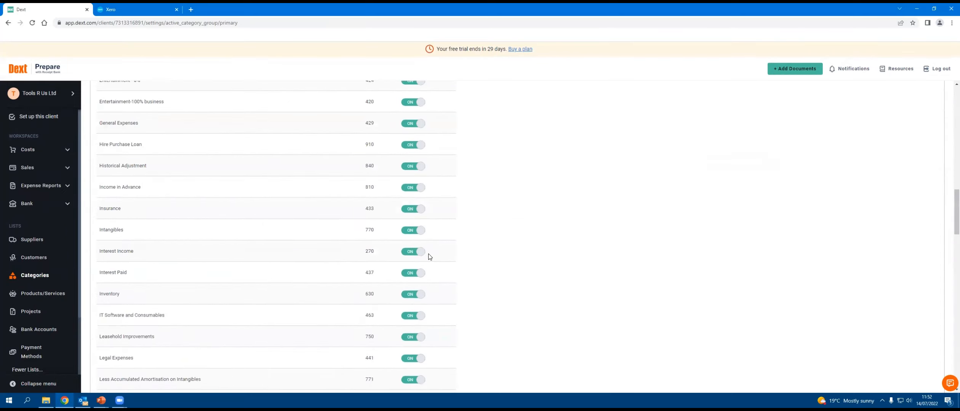
{"action": "scroll", "coordinate": [426, 255], "scroll_direction": "down", "scroll_amount": 6}
{"action": "scroll", "coordinate": [419, 275], "scroll_direction": "down", "scroll_amount": 5}
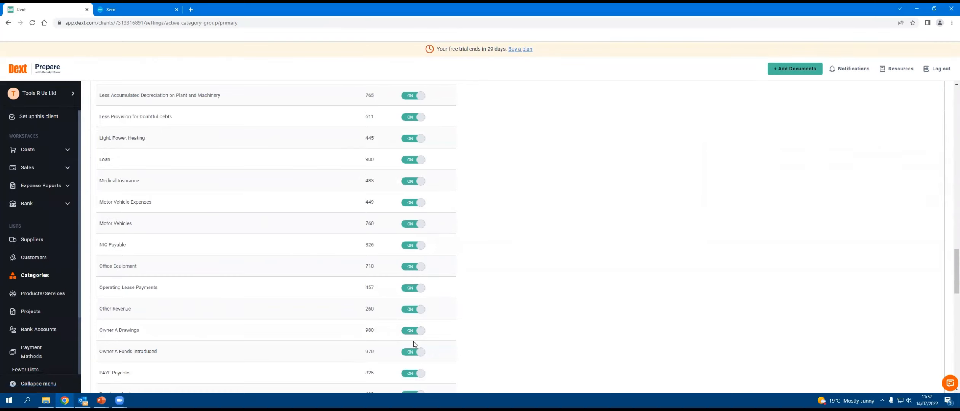
{"action": "left_click", "coordinate": [44, 152]}
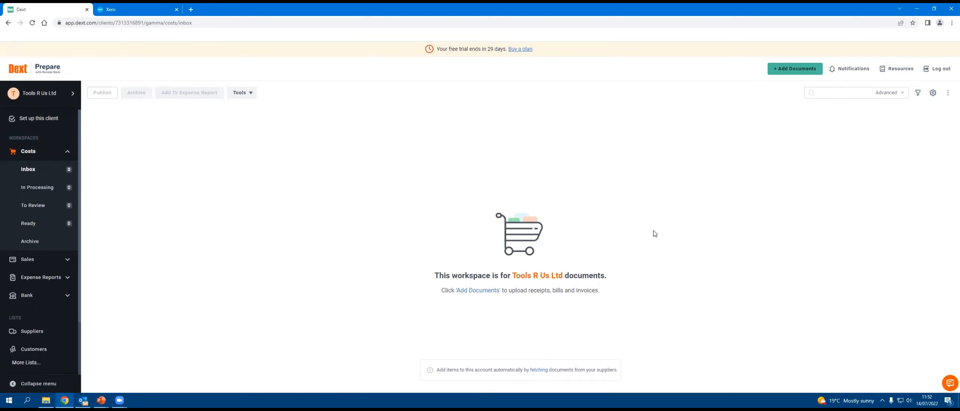
Step: Switch to Xero and open the business's bills awaiting payment
{"action": "left_click", "coordinate": [135, 10]}
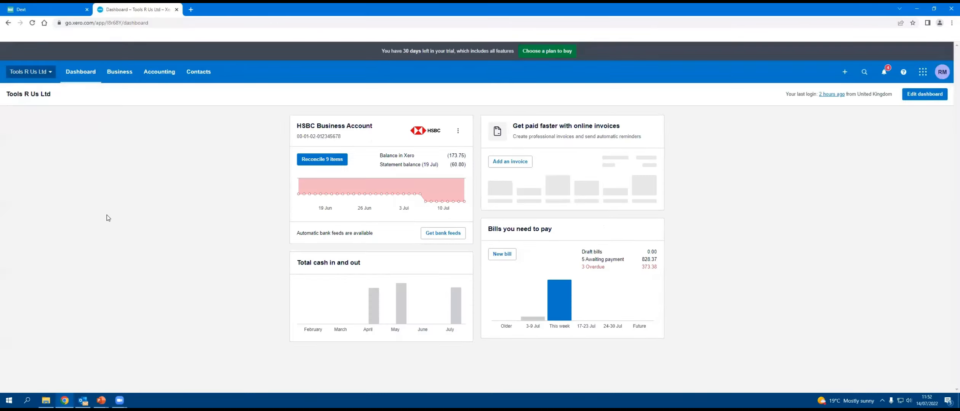
{"action": "left_click", "coordinate": [121, 77]}
{"action": "left_click", "coordinate": [135, 202]}
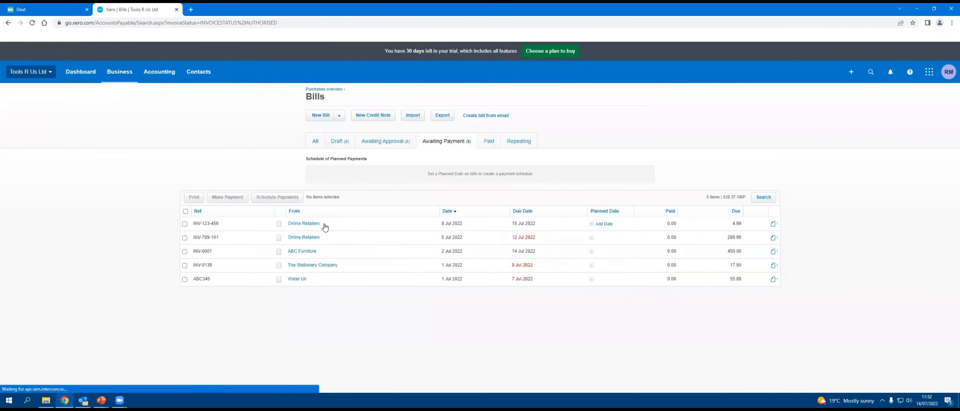
Step: Open the HSBC Business Account reconciliation and accept the suggested bill matches for The Stationery Company, Water Uk, both Online Retailers bills and ABC Furniture
{"action": "left_click", "coordinate": [80, 71]}
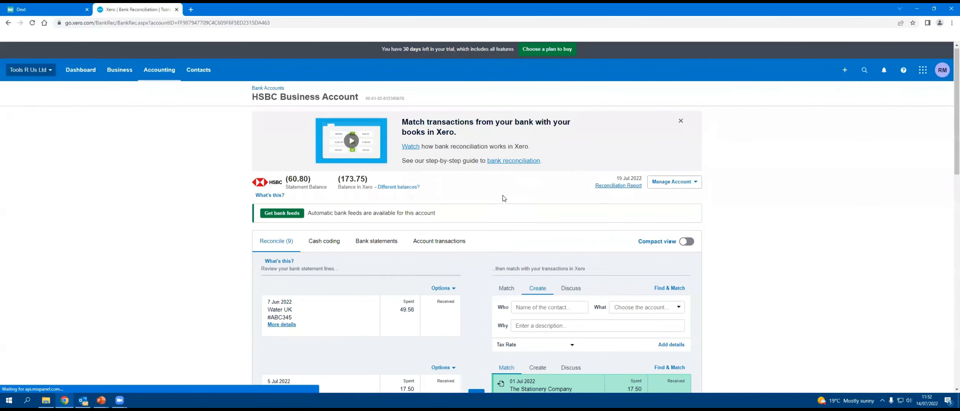
{"action": "scroll", "coordinate": [496, 180], "scroll_direction": "down", "scroll_amount": 8}
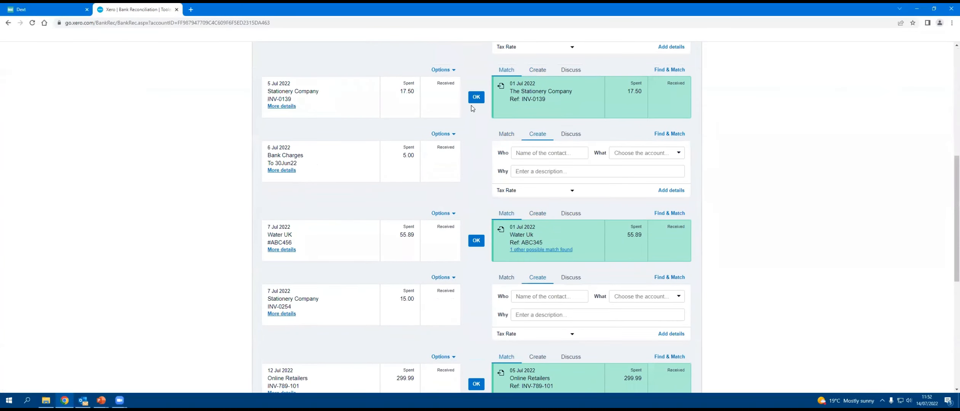
{"action": "left_click", "coordinate": [476, 99]}
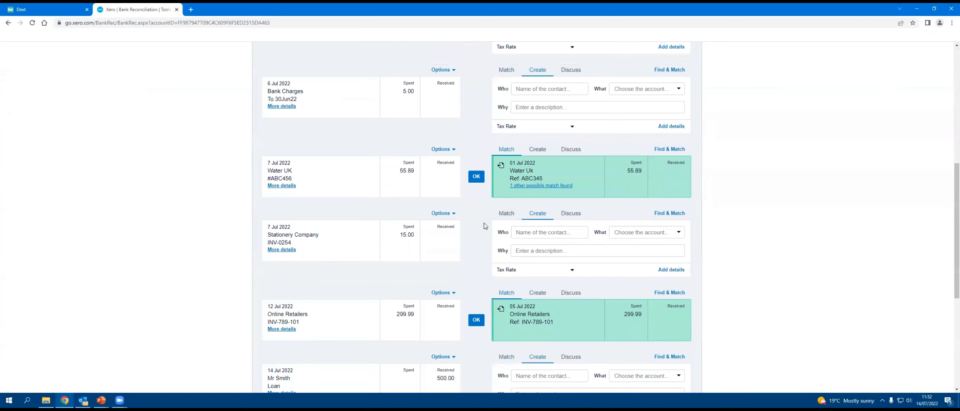
{"action": "left_click", "coordinate": [477, 177]}
{"action": "left_click", "coordinate": [476, 254]}
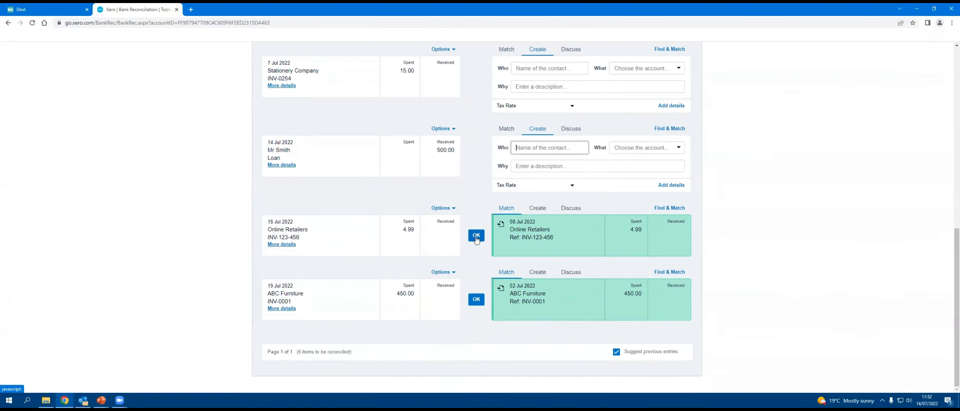
{"action": "left_click", "coordinate": [476, 236]}
{"action": "left_click", "coordinate": [477, 299]}
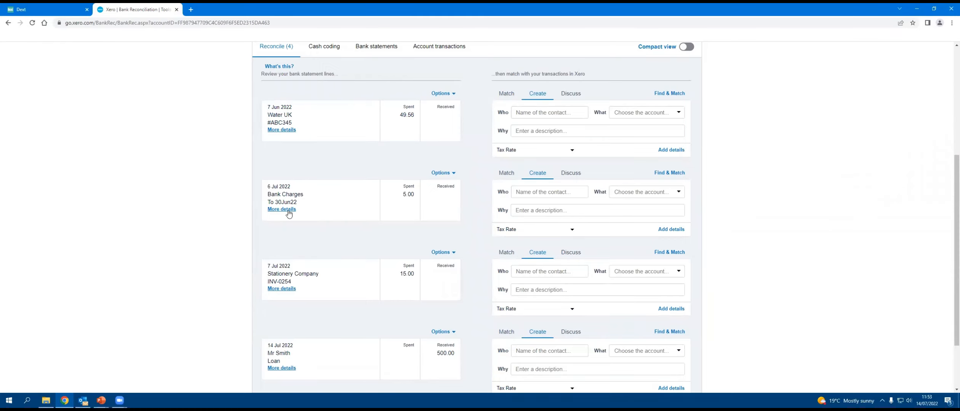
Step: Review the statement lines still without a match in the HSBC Business Account, and switch to the ABC Furniture invoice email in Outlook
{"action": "scroll", "coordinate": [296, 192], "scroll_direction": "down", "scroll_amount": 1}
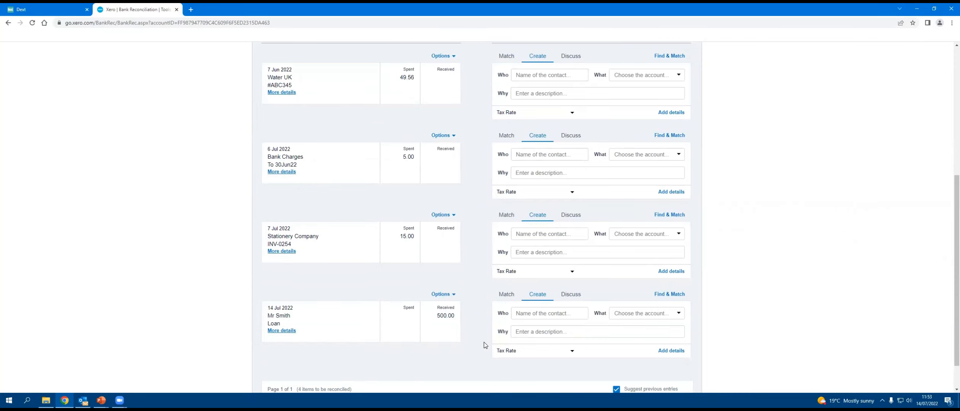
{"action": "scroll", "coordinate": [484, 344], "scroll_direction": "up", "scroll_amount": 4}
{"action": "scroll", "coordinate": [484, 343], "scroll_direction": "down", "scroll_amount": 2}
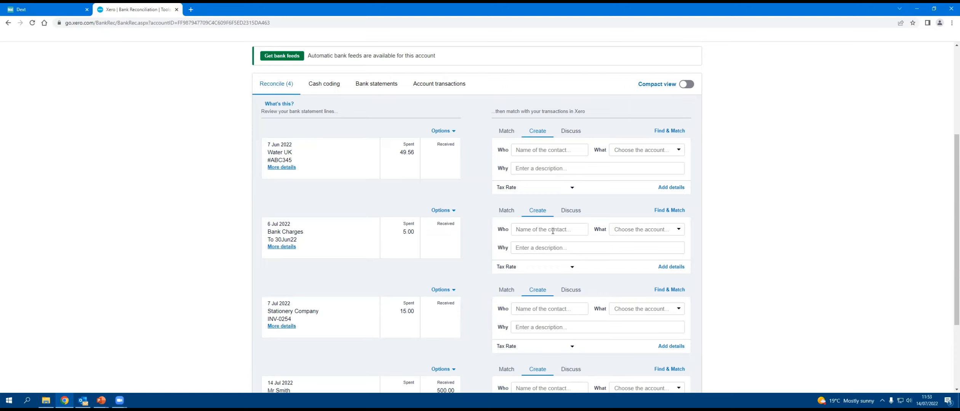
{"action": "key", "text": "alt+Tab"}
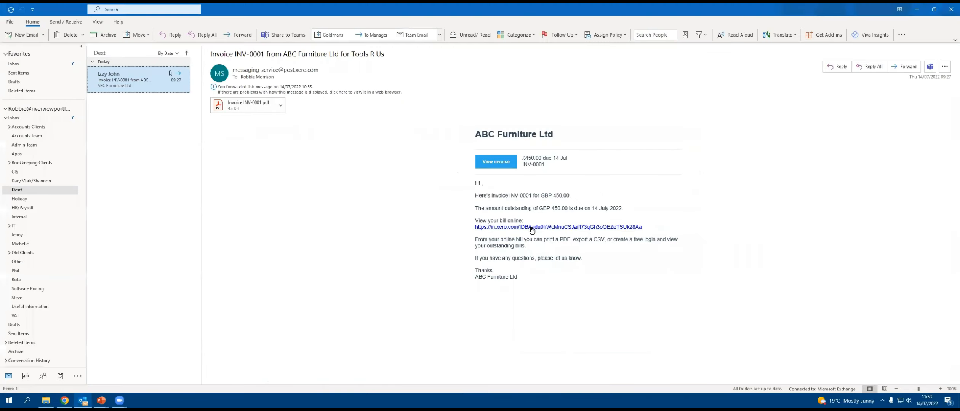